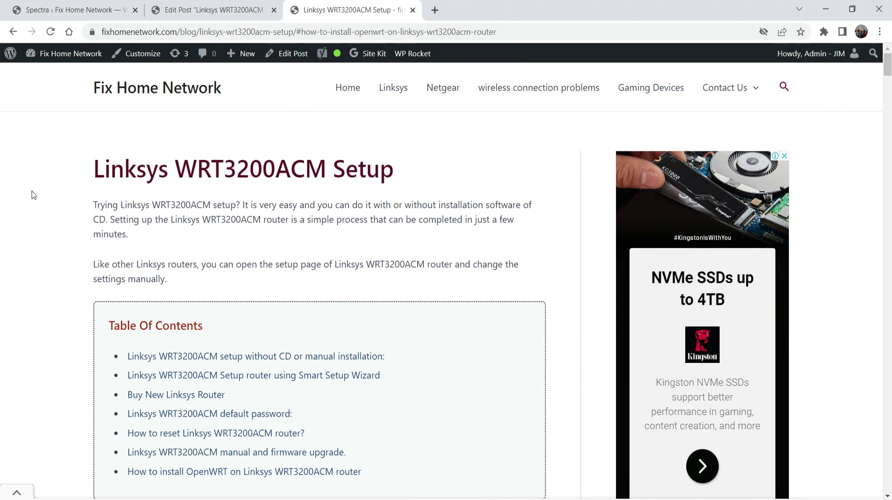
Step: On the live post, test the 'Buy New Linksys Router' TOC link and the back-to-top button
scroll(31, 195, "down", 3)
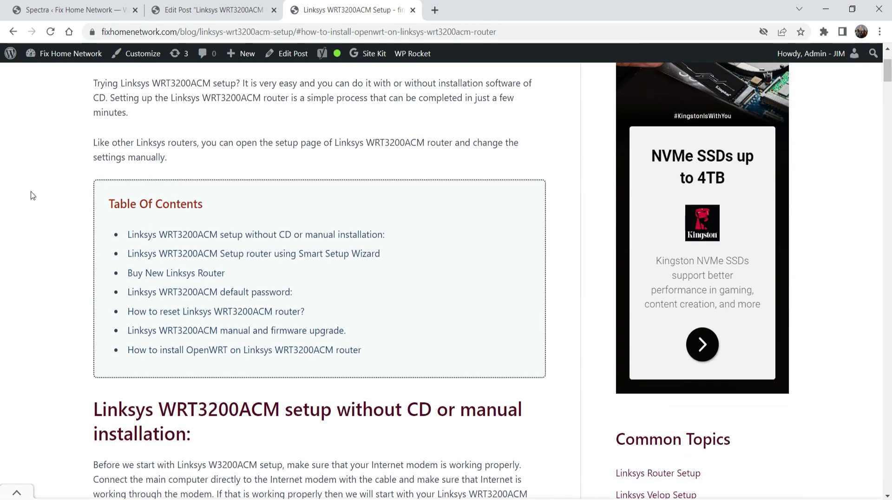
scroll(67, 207, "up", 2)
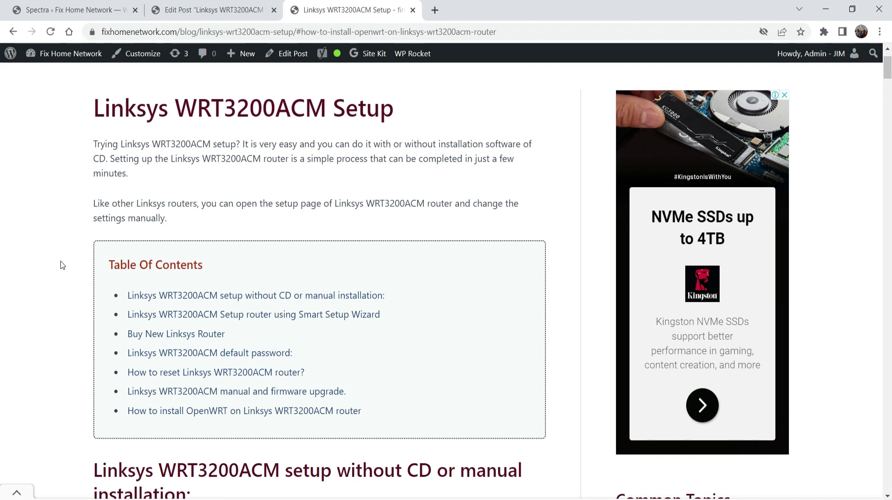
scroll(21, 246, "down", 3)
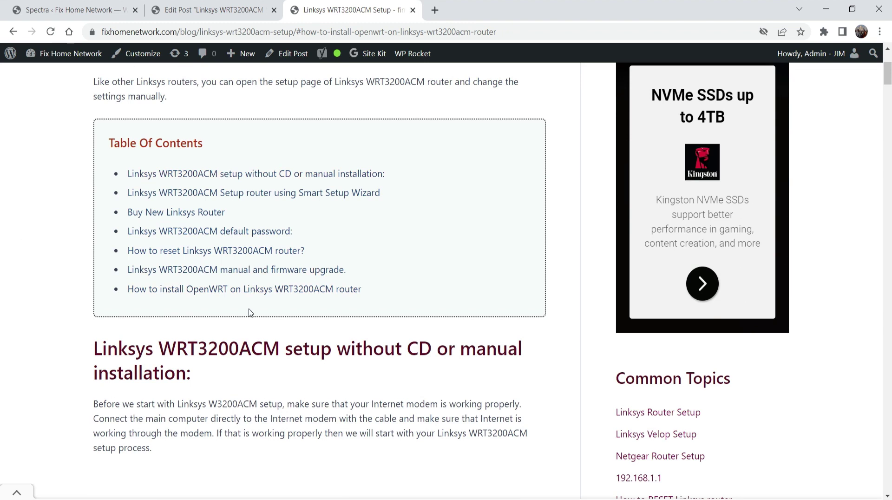
left_click(175, 214)
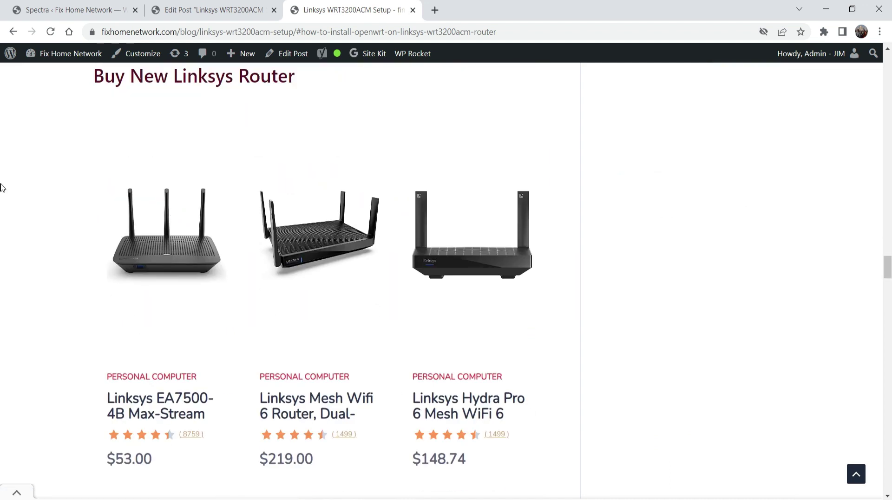
left_click(856, 475)
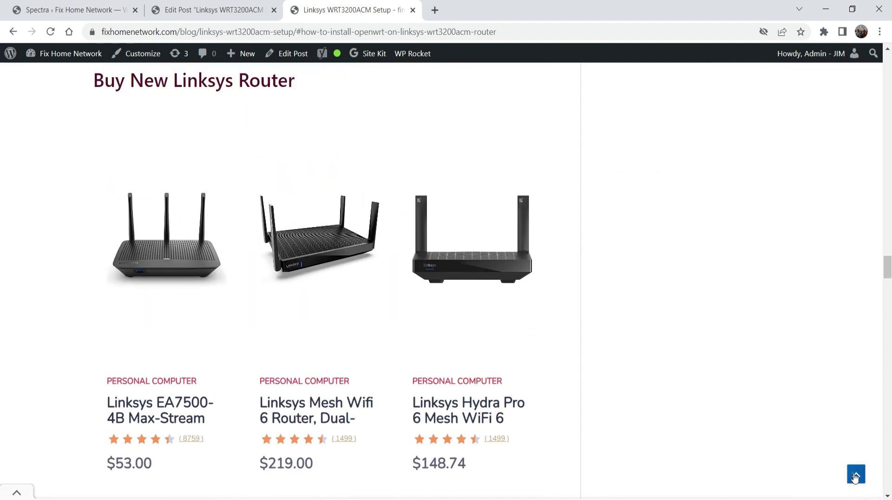
Step: Jump to the manual and firmware upgrade section, then switch to the Spectra Blocks admin tab
scroll(856, 478, "down", 1)
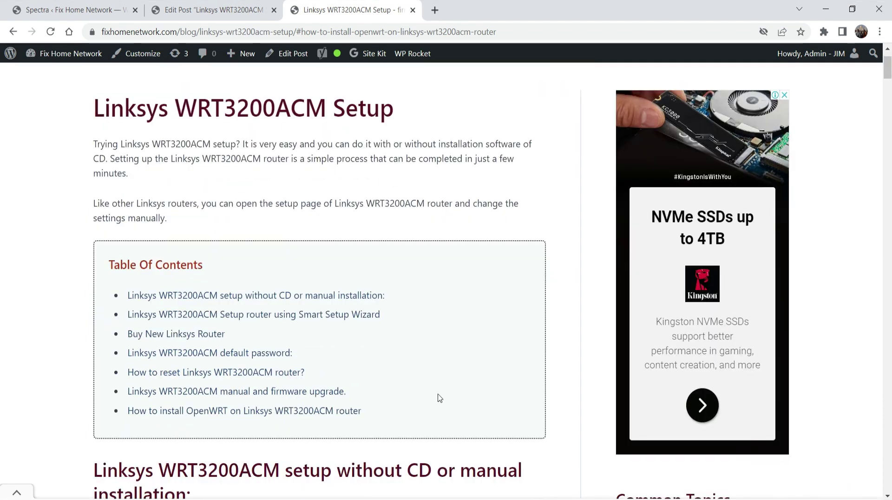
left_click(214, 391)
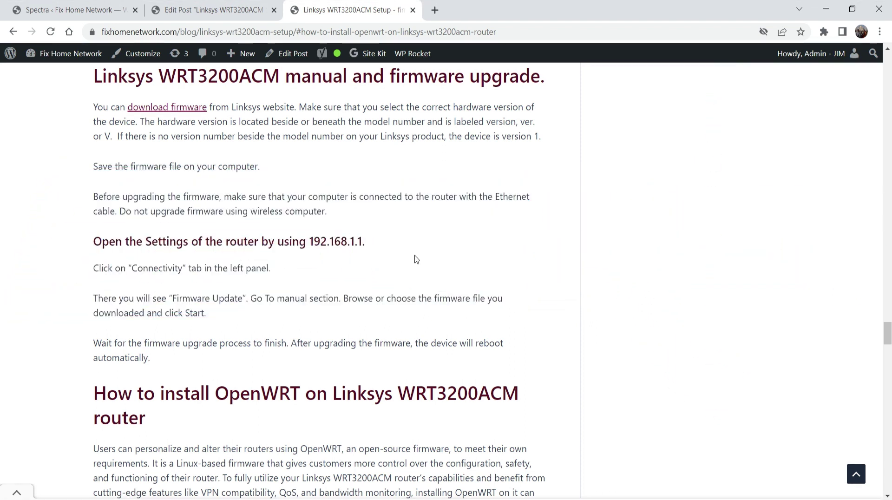
key("ctrl+1")
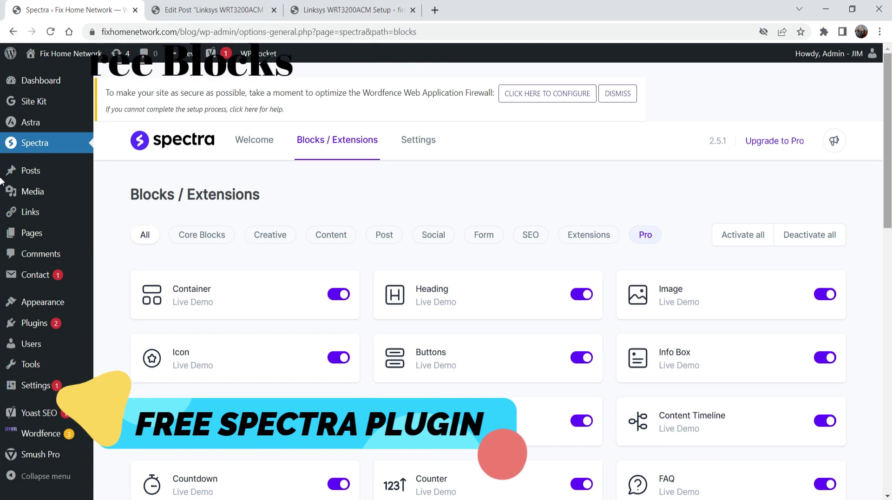
Step: Scroll through Spectra's enabled free blocks, then return to the Linksys WRT3200ACM Setup article
scroll(620, 195, "down", 7)
scroll(1, 296, "down", 7)
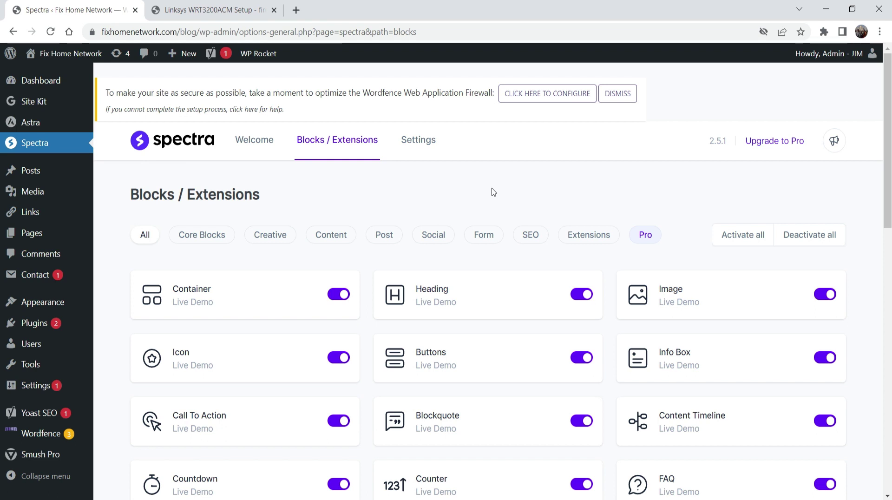
scroll(844, 184, "down", 6)
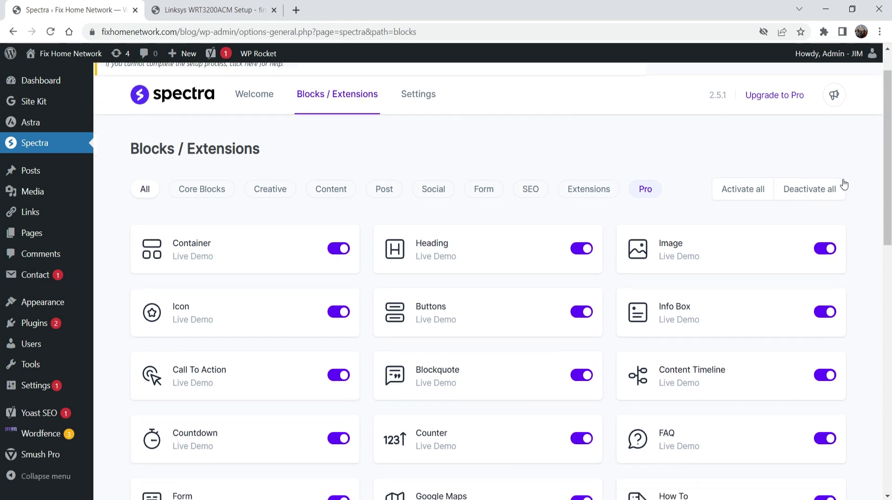
scroll(728, 326, "up", 4)
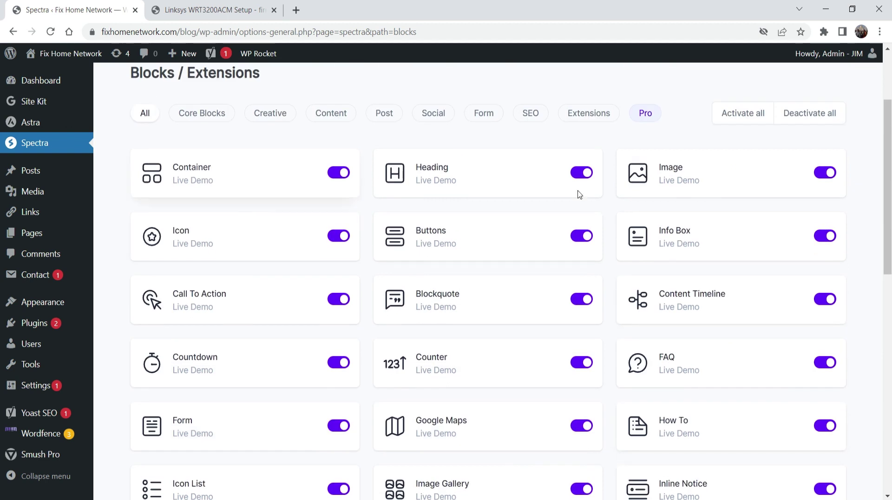
scroll(748, 315, "down", 4)
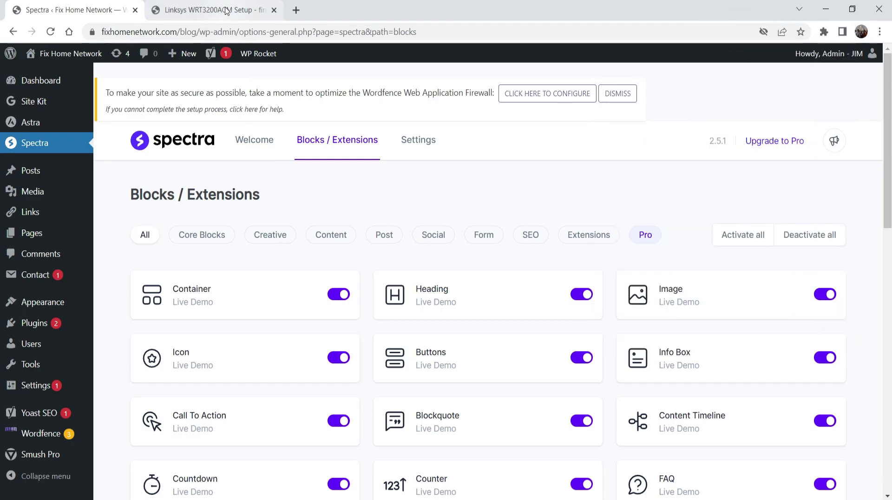
left_click(227, 13)
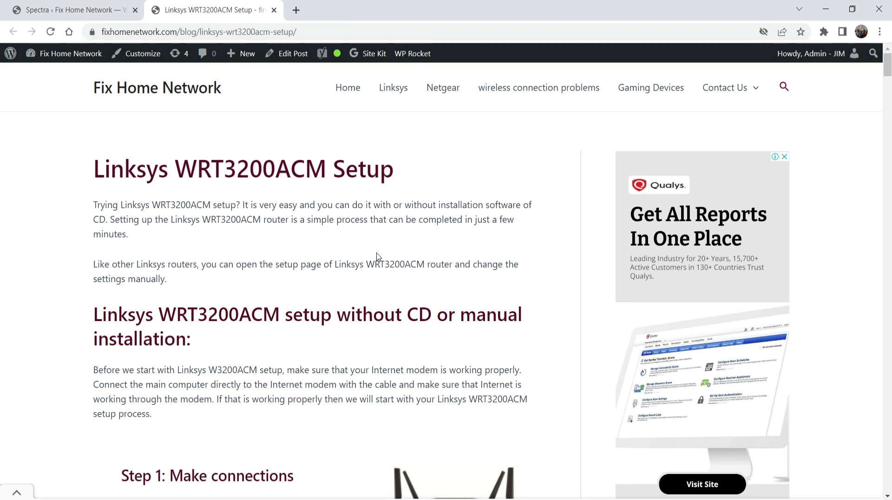
scroll(356, 235, "down", 8)
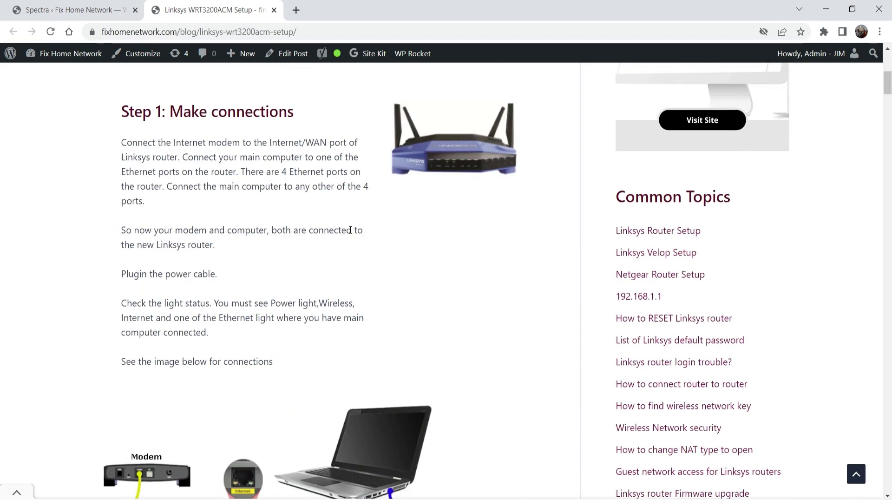
scroll(351, 230, "up", 5)
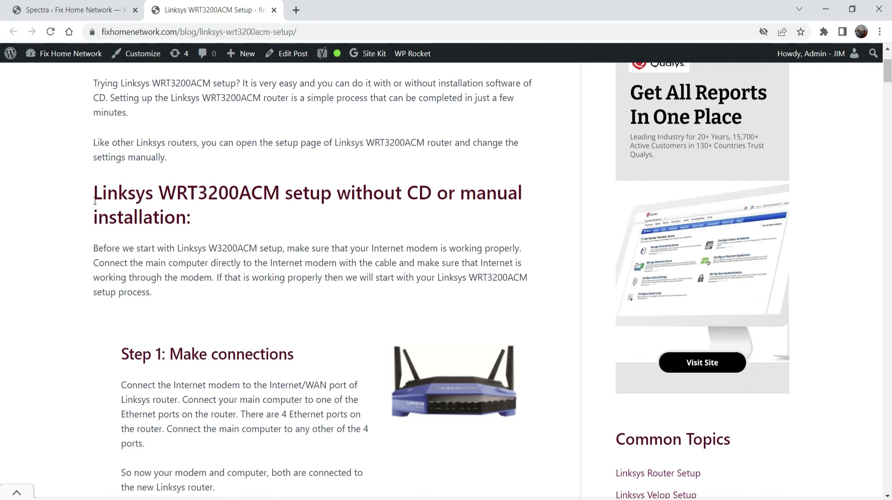
left_click_drag(95, 198, 238, 228)
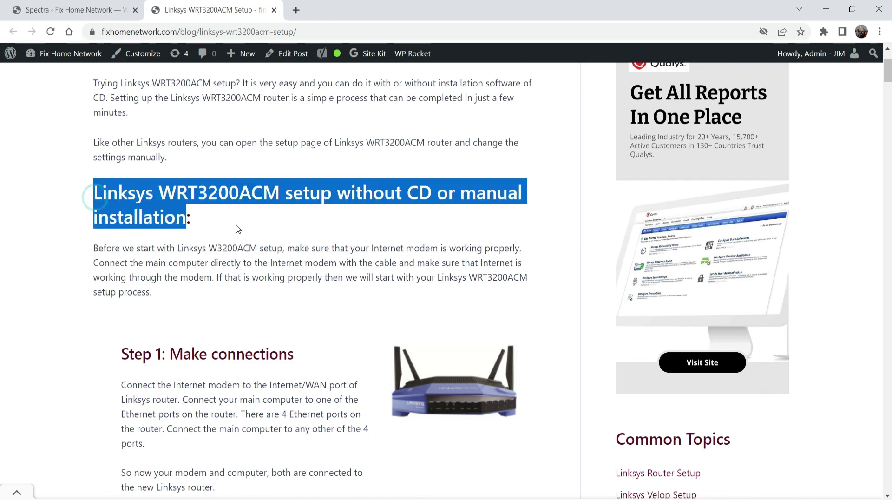
left_click(236, 224)
scroll(119, 223, "down", 8)
scroll(119, 223, "down", 20)
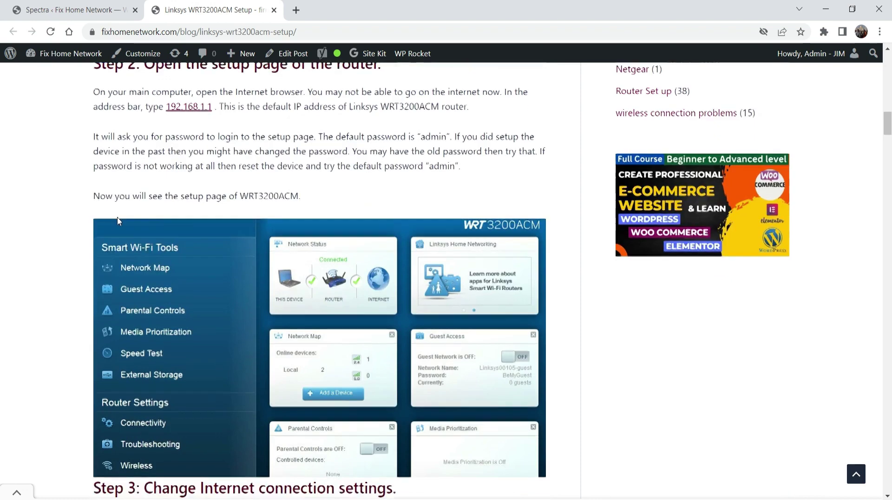
scroll(114, 217, "down", 20)
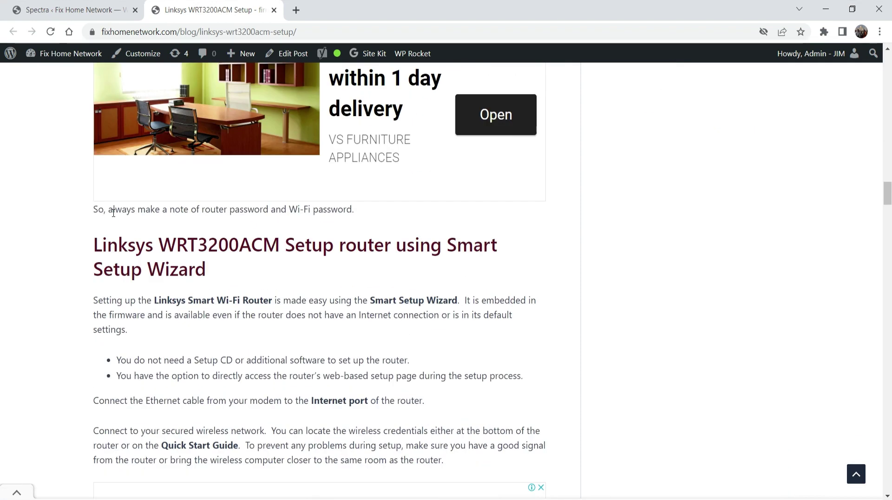
scroll(113, 213, "down", 12)
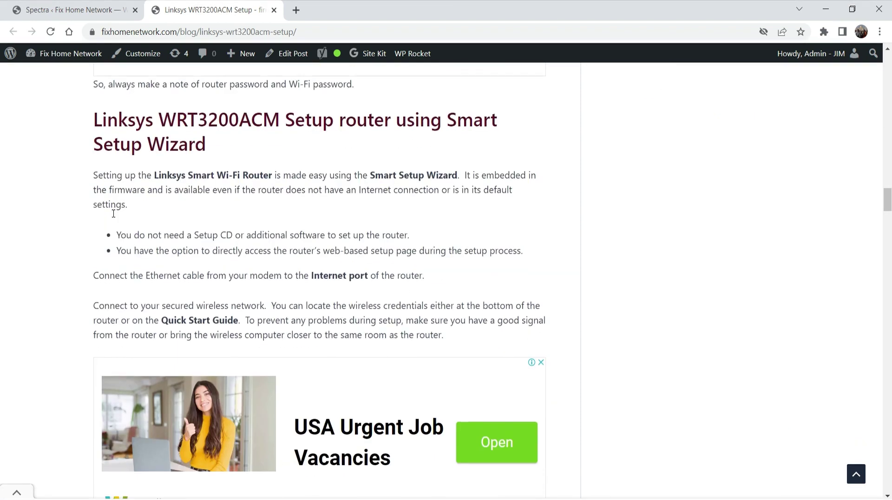
scroll(112, 212, "down", 13)
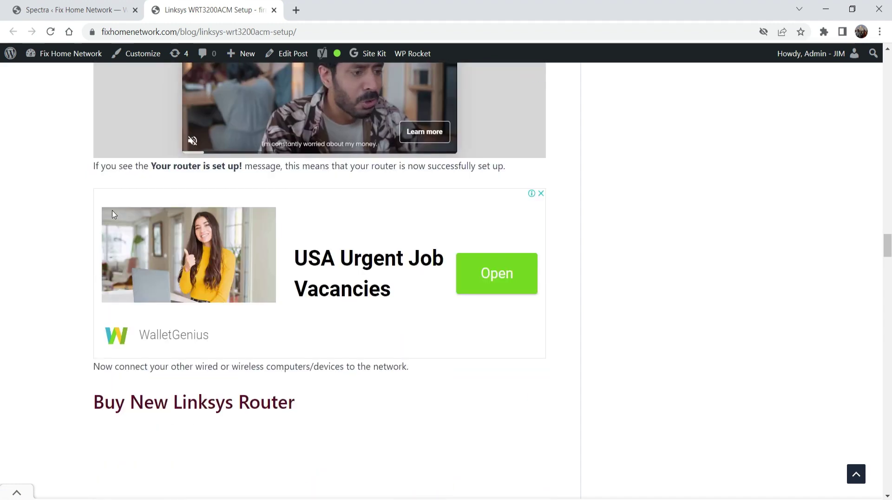
left_click(854, 474)
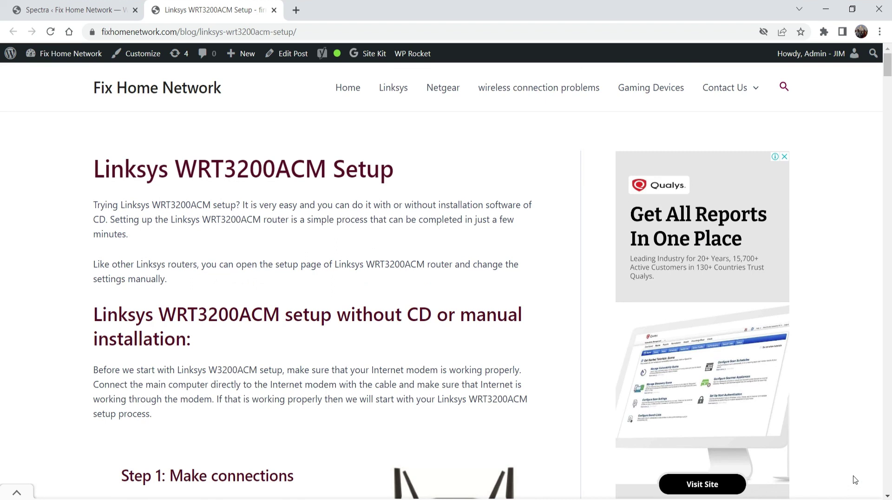
Step: Edit the post and add an empty block below the 'Like other Linksys routers' paragraph
left_click(287, 53)
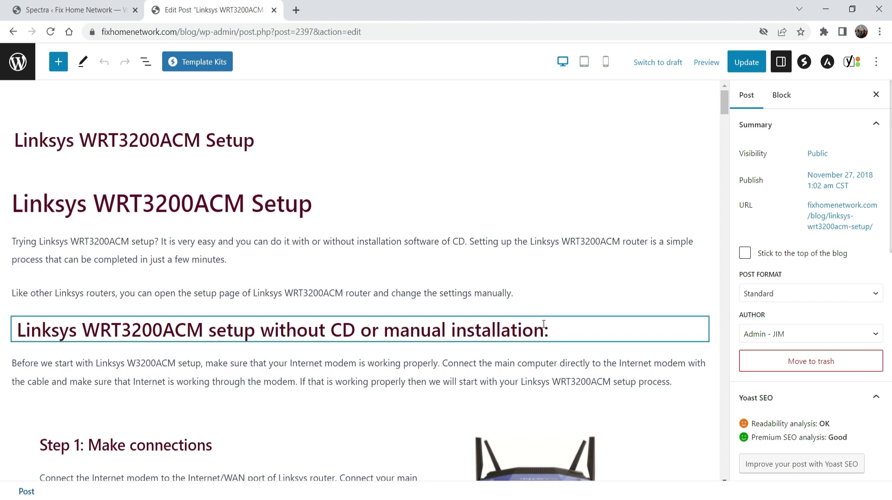
left_click(527, 295)
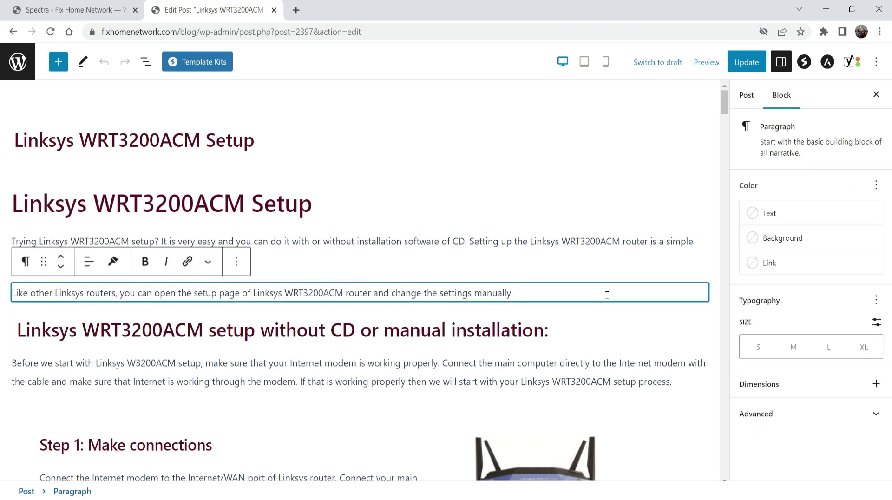
key("Return")
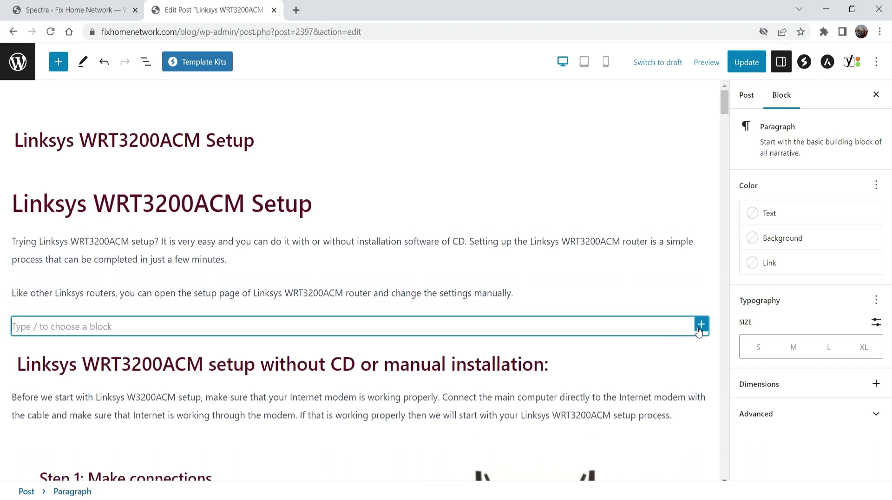
Step: Bring up the full block library and scroll through the available blocks
left_click(701, 326)
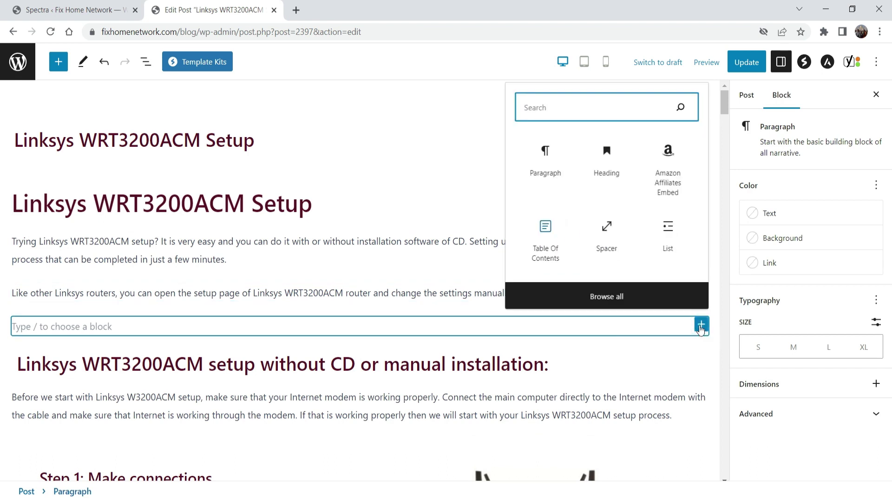
left_click(700, 328)
left_click(58, 61)
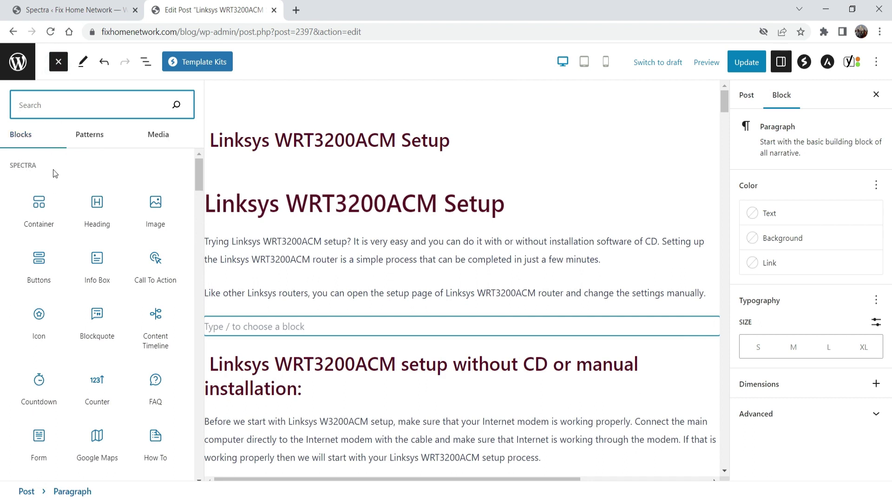
mouse_move(163, 207)
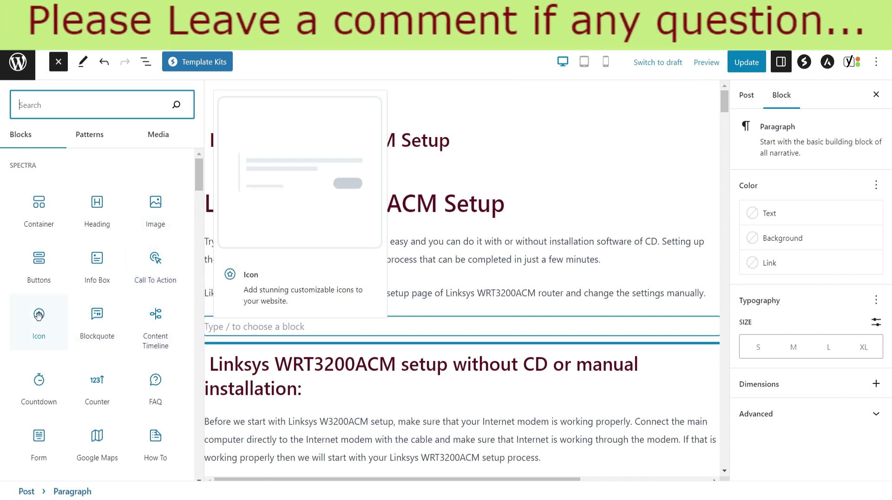
scroll(92, 282, "down", 1)
scroll(92, 282, "down", 2)
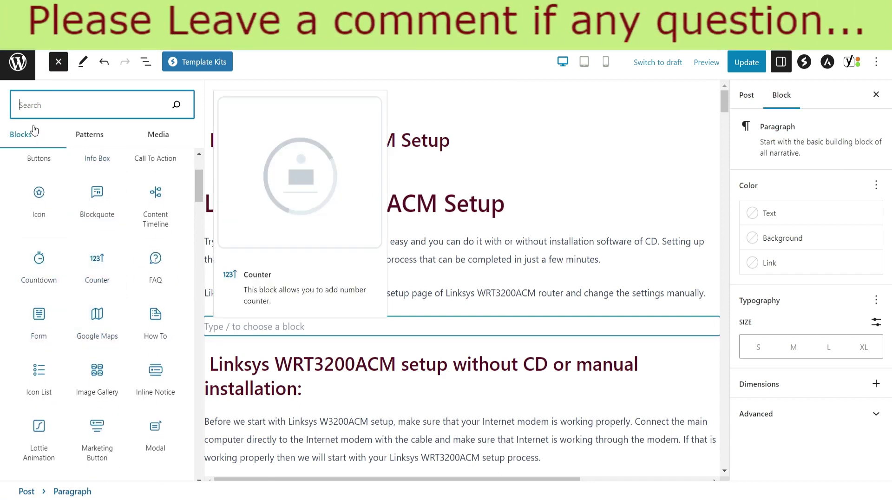
Step: Search the inserter for 'table' and insert the Spectra Table Of Contents block
type("table")
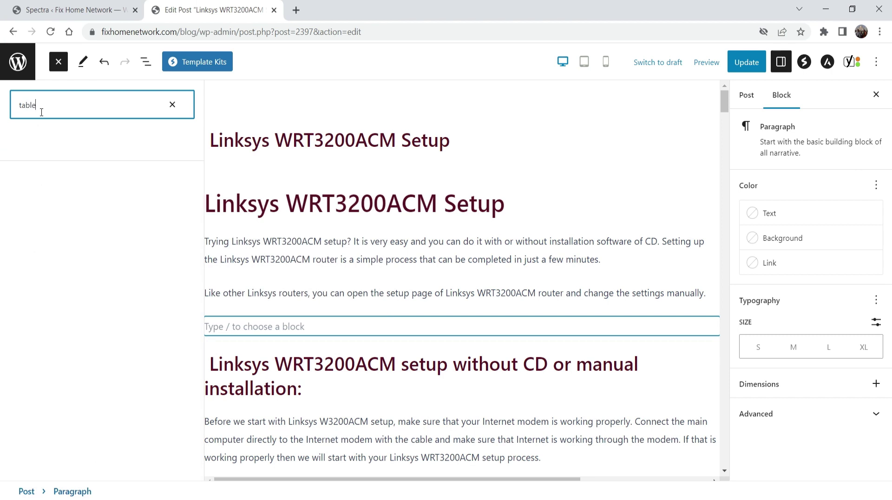
mouse_move(109, 197)
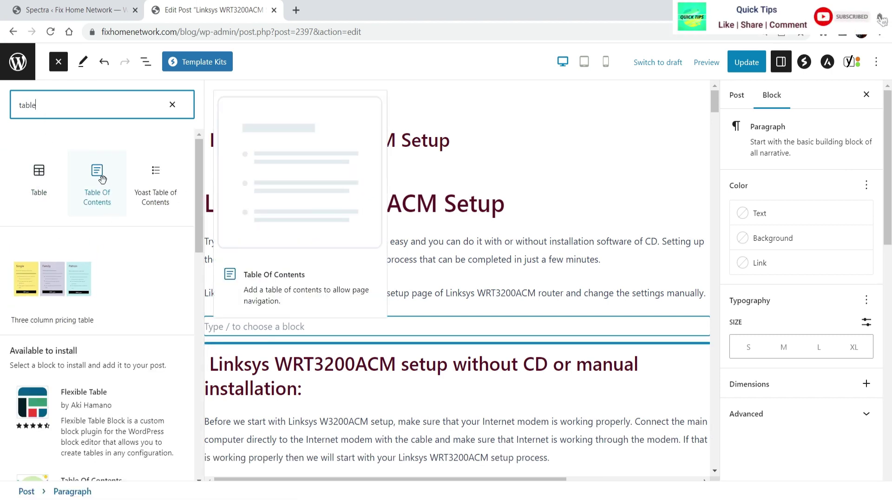
mouse_move(159, 179)
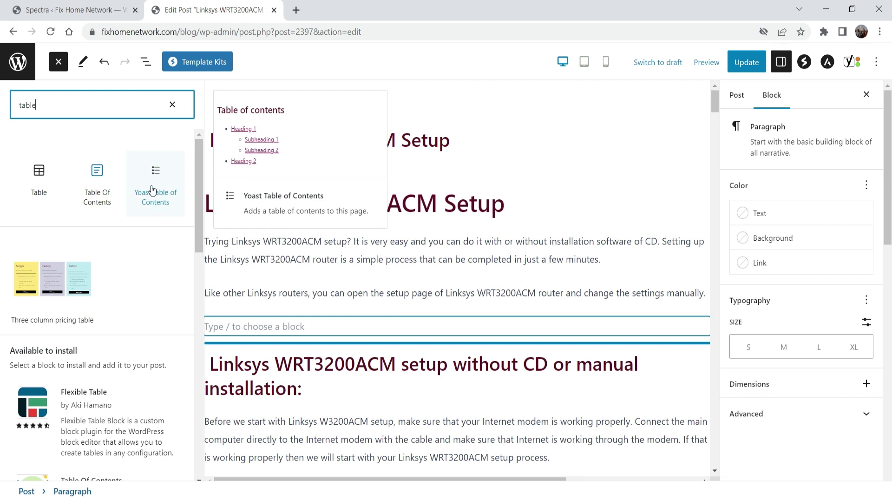
mouse_move(92, 178)
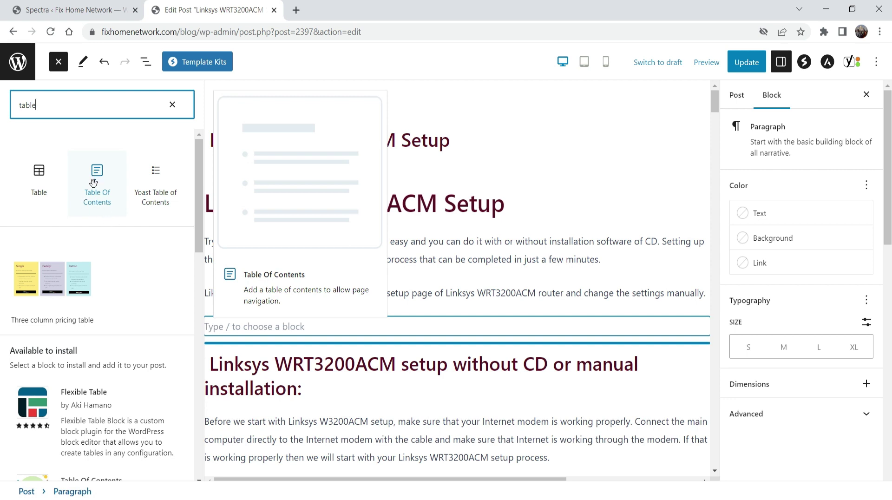
left_click(94, 183)
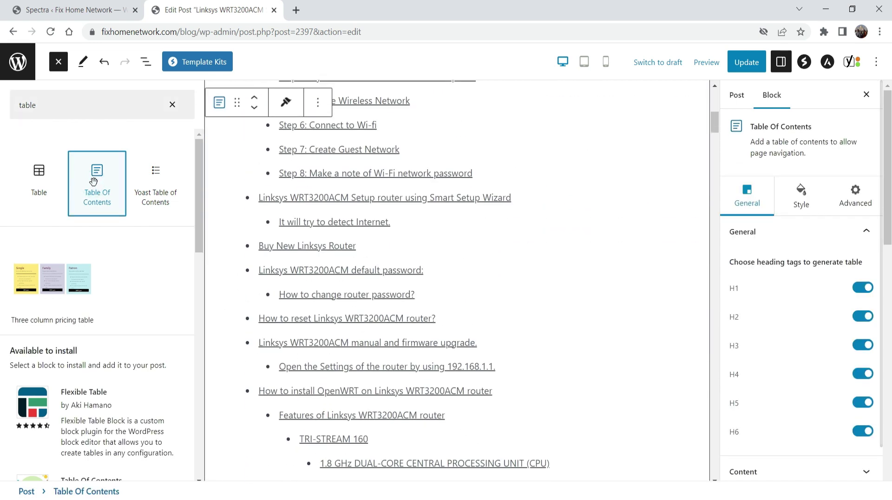
Step: Close the block inserter and select the Table Of Contents block in the post
left_click(172, 104)
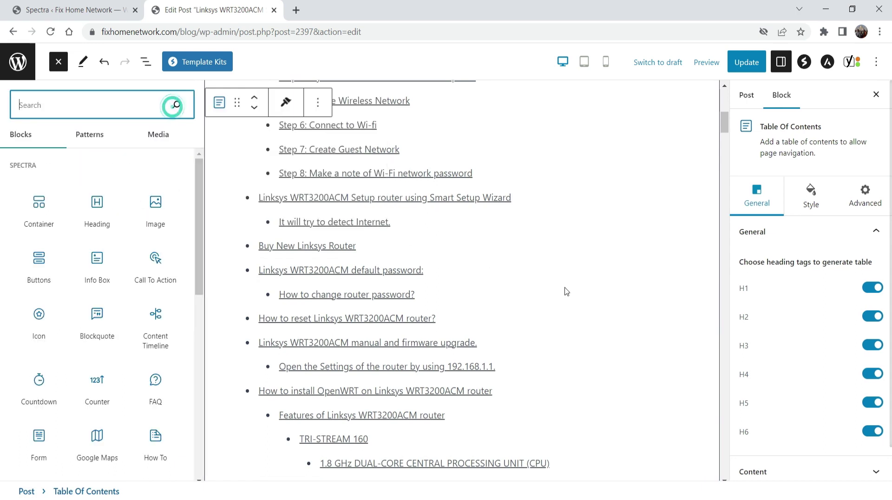
left_click(59, 61)
scroll(183, 181, "up", 8)
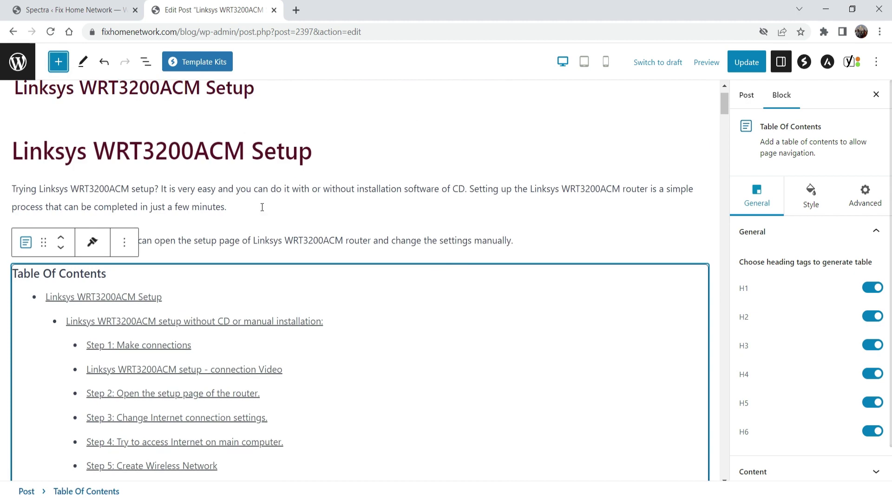
scroll(70, 247, "down", 1)
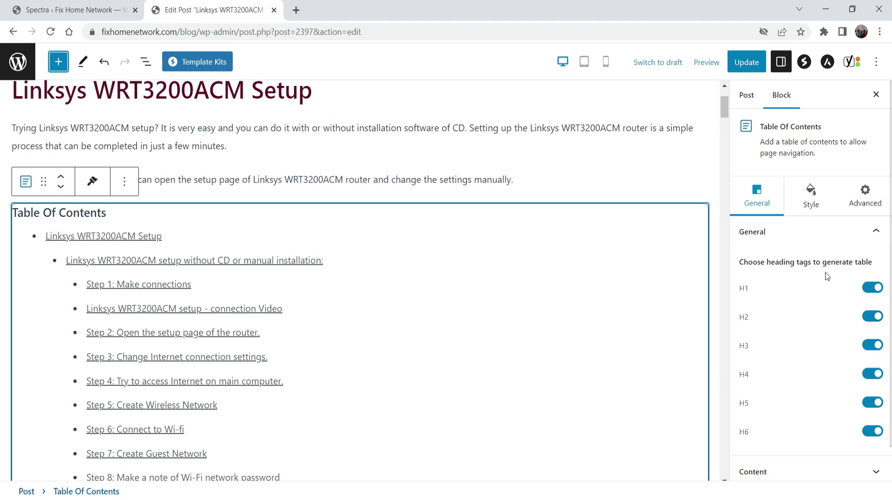
left_click(180, 90)
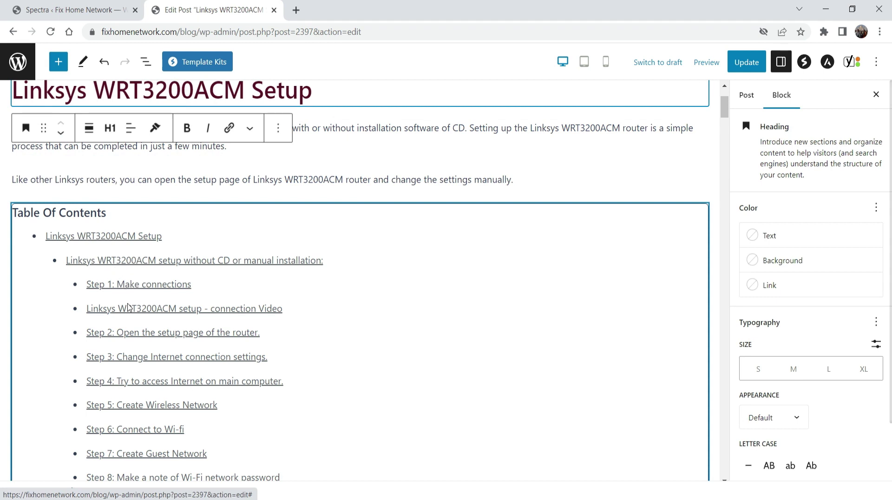
scroll(395, 277, "down", 3)
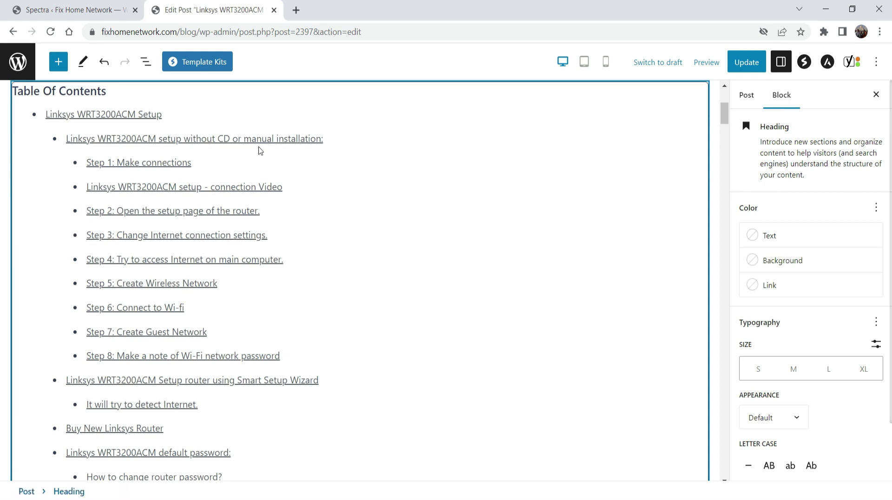
scroll(231, 318, "down", 3)
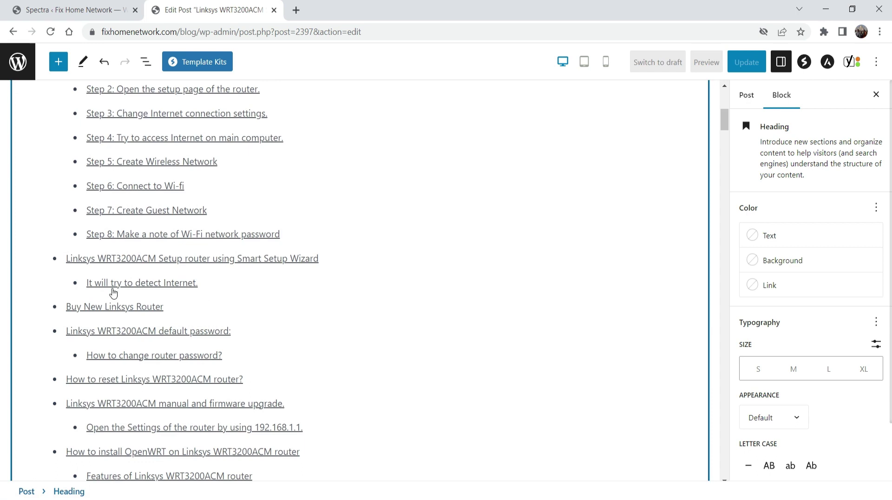
scroll(245, 291, "down", 2)
scroll(246, 288, "up", 5)
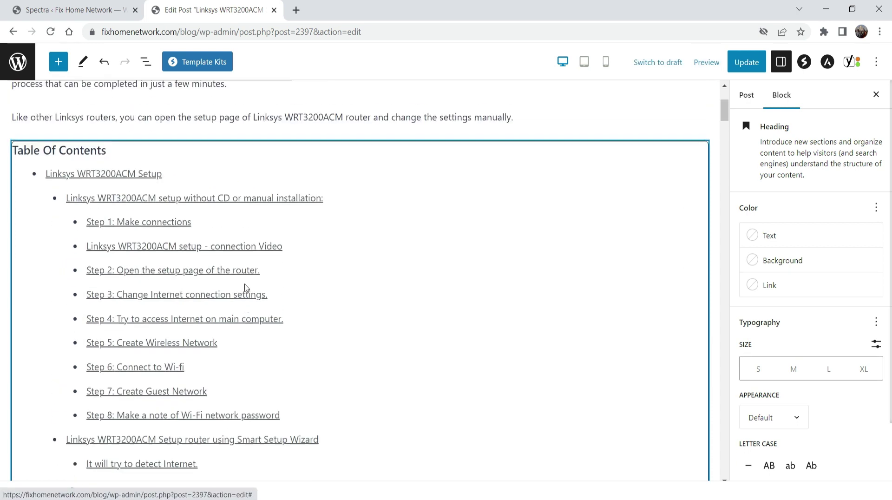
left_click(671, 175)
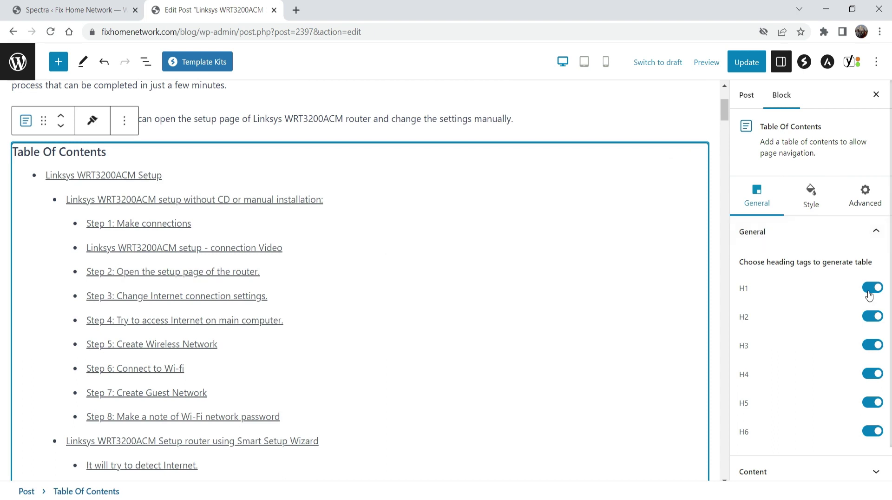
Step: Switch off the H1, H3, H4, H5 and H6 toggles so only H2 headings are listed
left_click(872, 288)
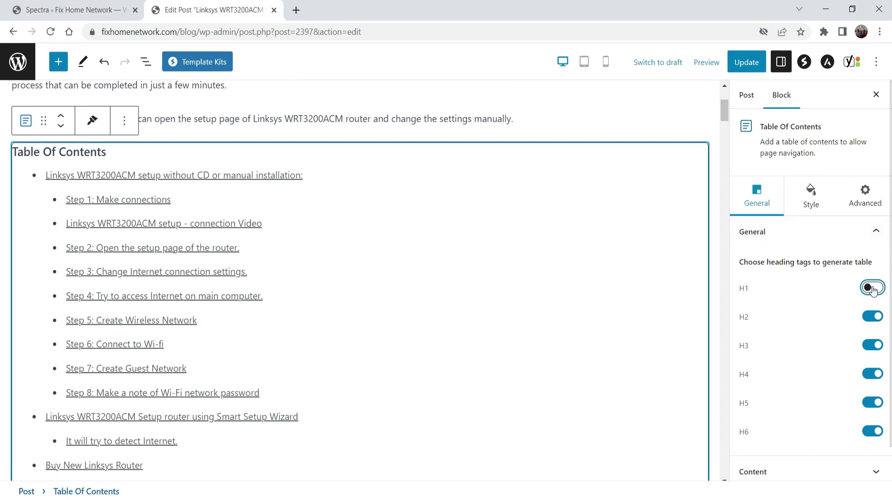
left_click(872, 352)
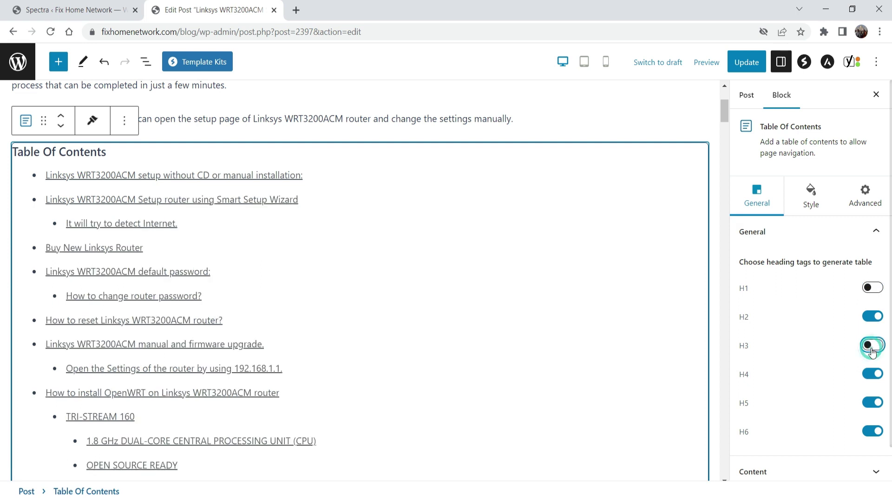
left_click(879, 374)
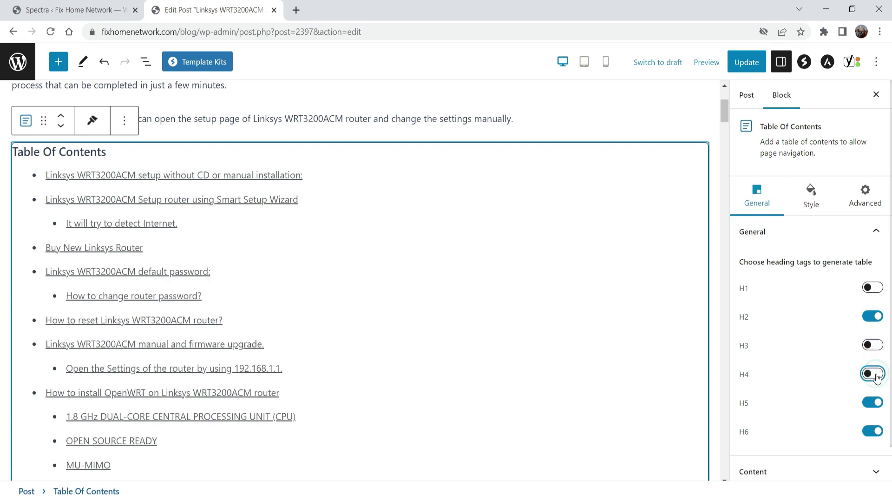
left_click(871, 403)
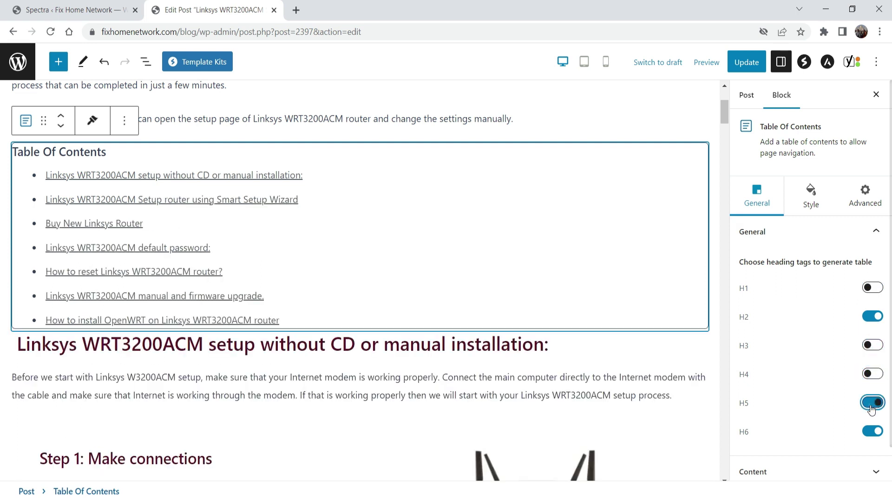
left_click(874, 431)
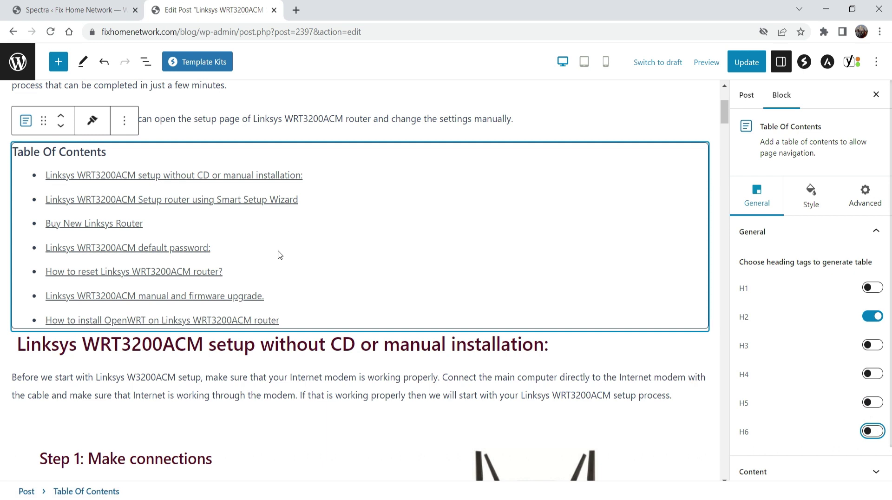
Step: Set the block's padding to 25, linked on all four sides
left_click(809, 199)
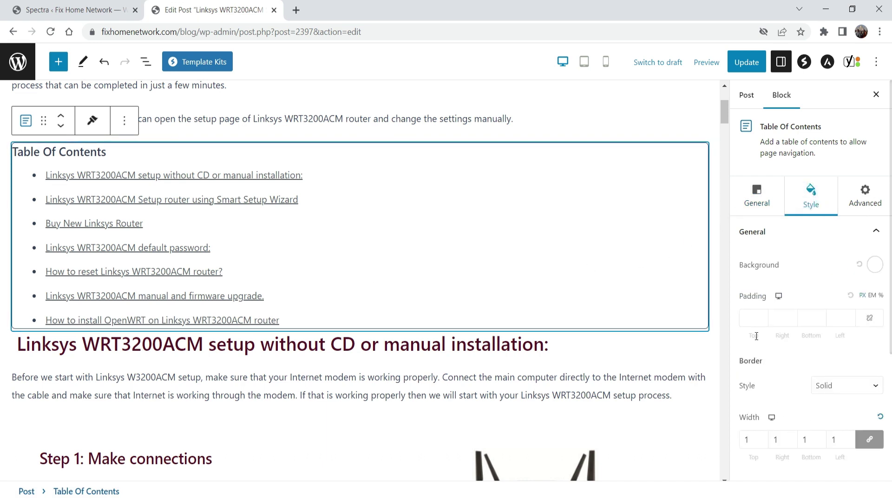
left_click(755, 322)
type("25")
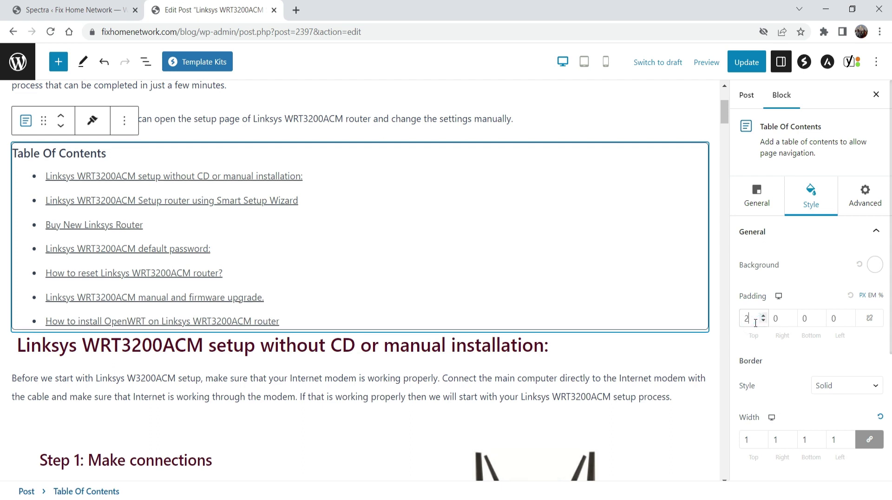
left_click(872, 318)
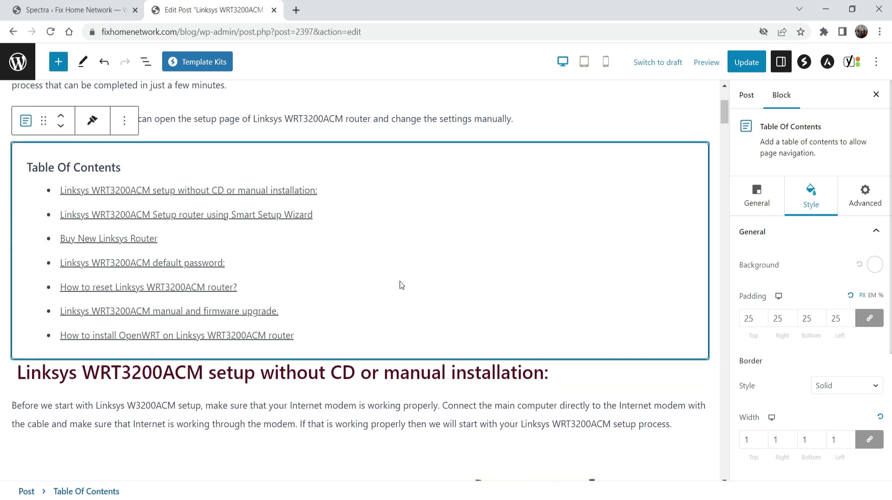
Step: Give the block a light blue-grey background colour (F8FAFA)
scroll(846, 273, "down", 2)
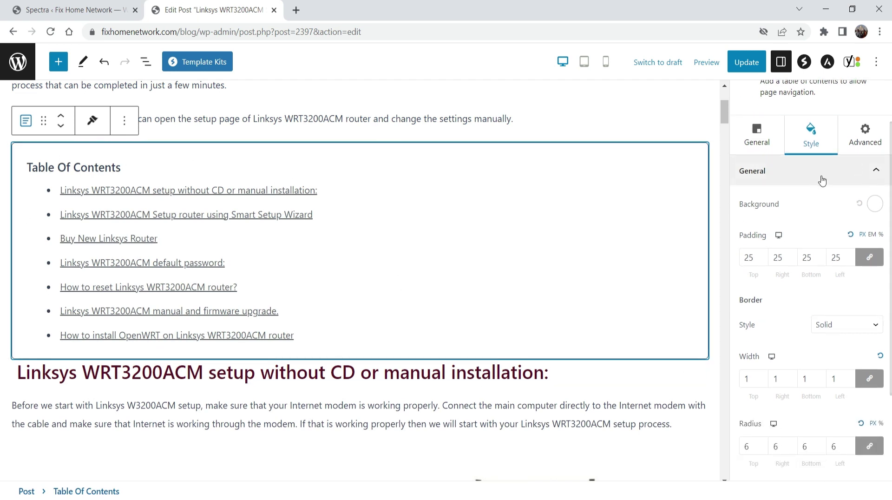
left_click(875, 205)
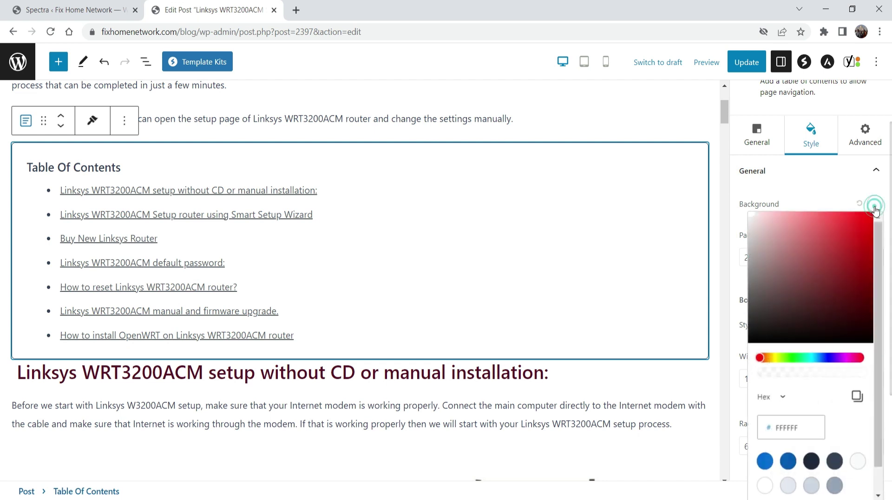
left_click(755, 222)
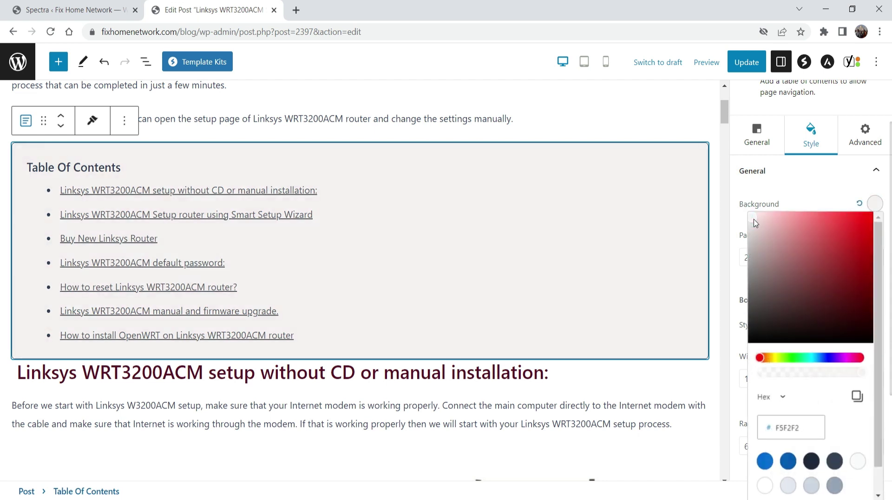
left_click_drag(755, 223, 756, 223)
left_click(813, 357)
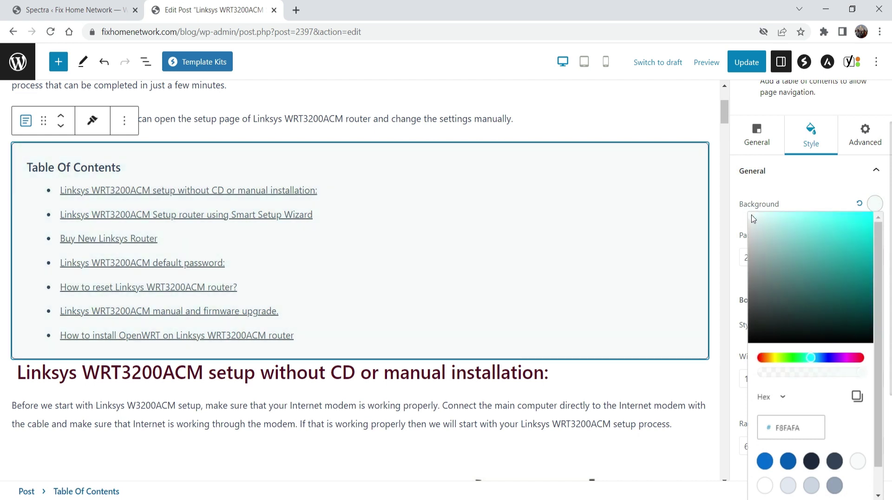
left_click(785, 181)
left_click(789, 232)
scroll(822, 260, "down", 1)
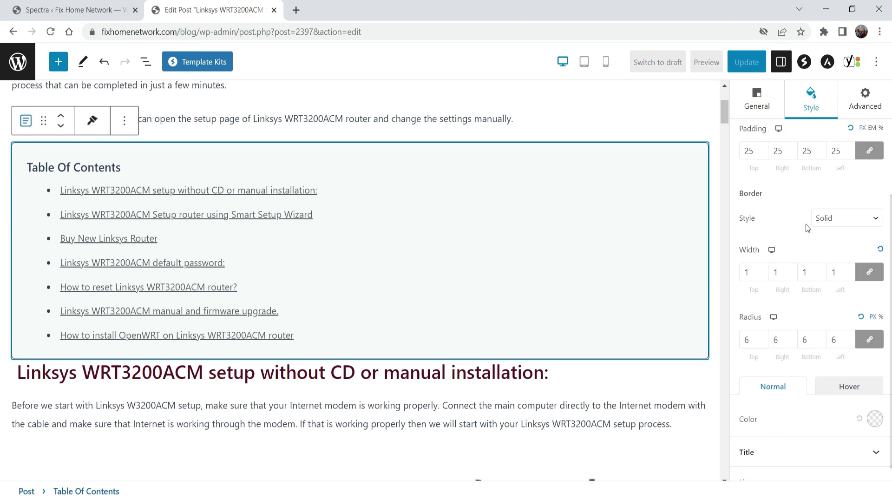
Step: Set the Table Of Contents border style to Dotted
left_click(838, 218)
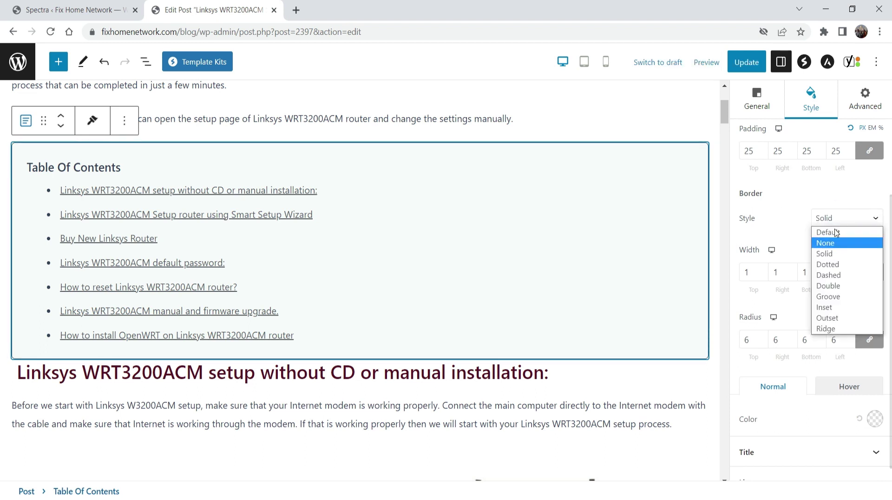
left_click(839, 264)
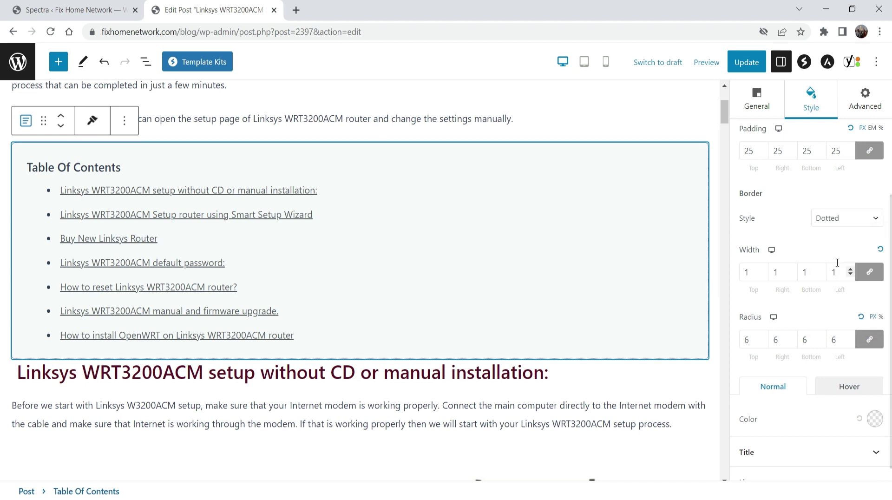
left_click(849, 218)
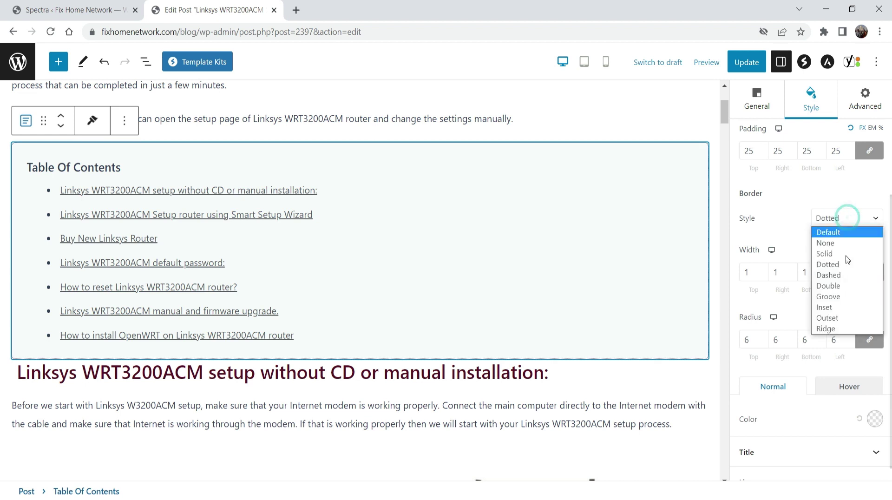
left_click(783, 223)
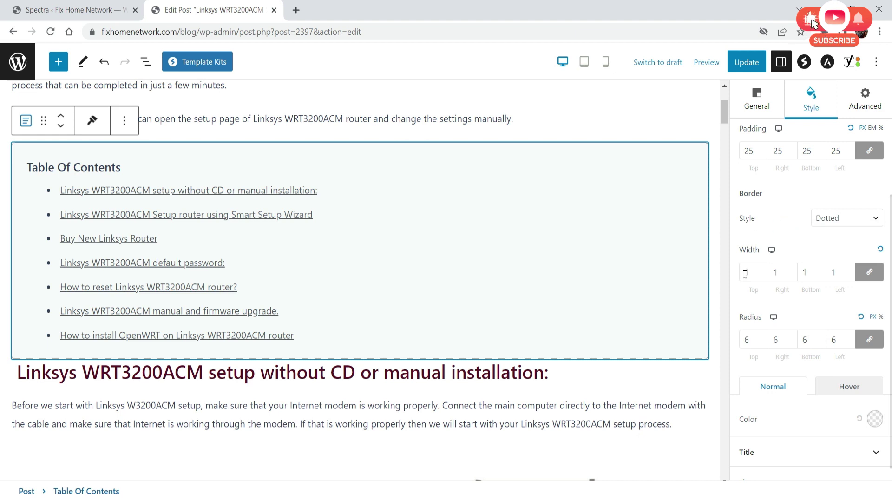
Step: Adjust the linked border width to 2 on every side
left_click(763, 269)
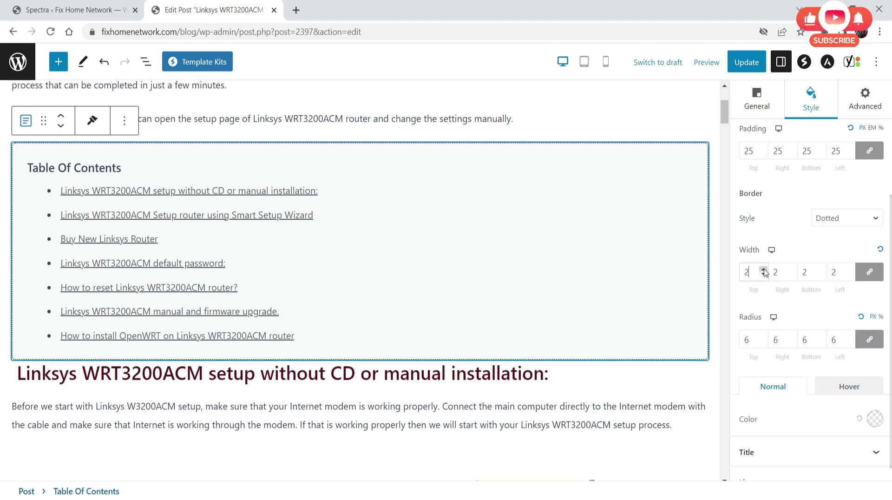
left_click(764, 269)
left_click(763, 269)
left_click(763, 269)
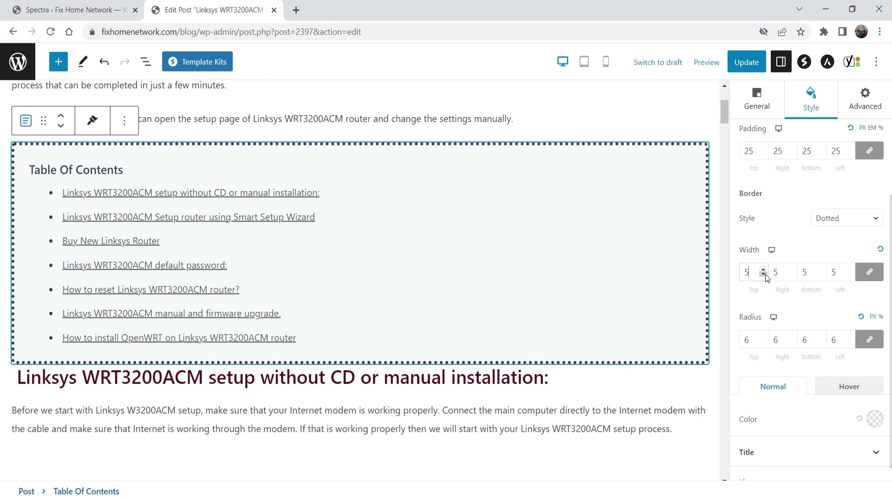
left_click(763, 275)
left_click(763, 275)
left_click(764, 275)
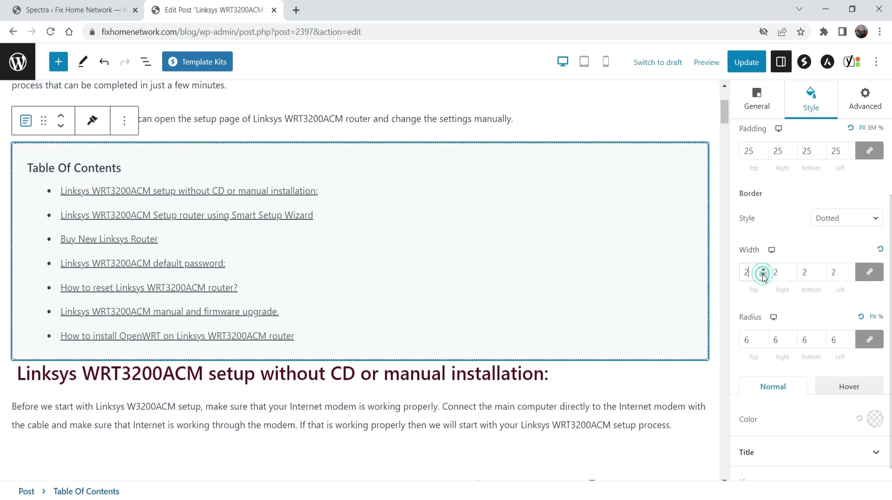
scroll(764, 275, "down", 1)
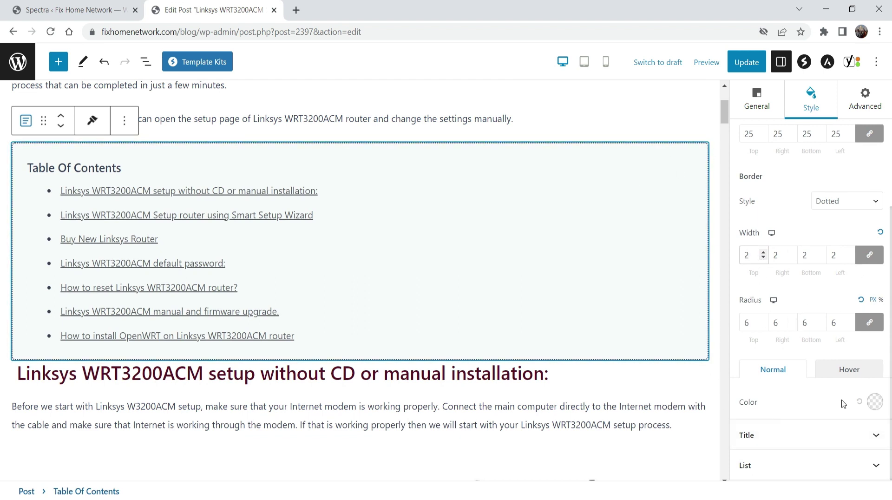
Step: Expand the Title settings and colour the title red
left_click(791, 436)
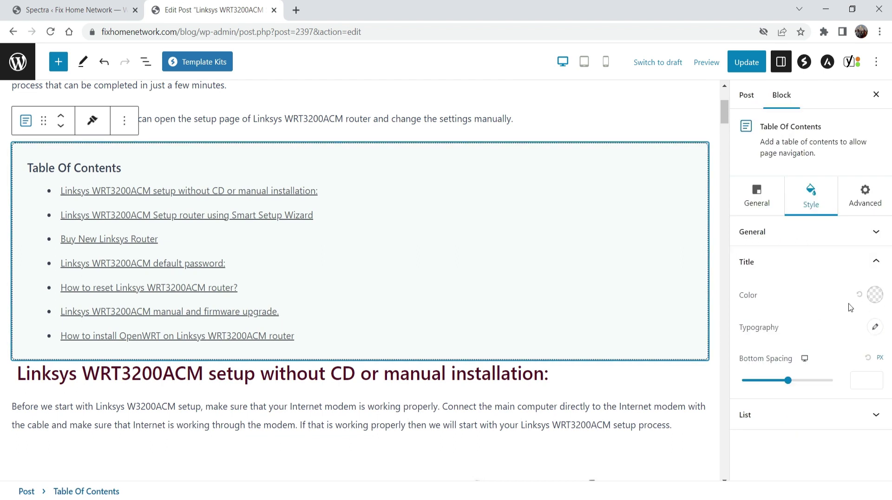
left_click(872, 300)
left_click(854, 189)
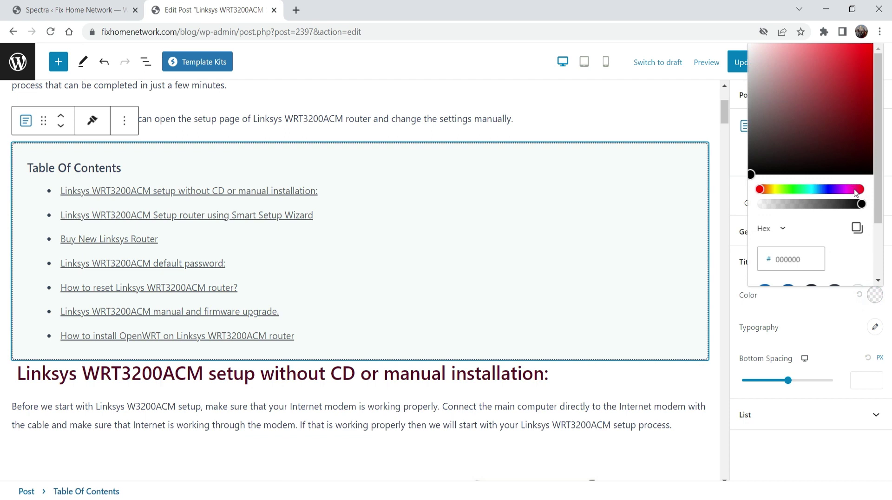
left_click(847, 97)
left_click(845, 103)
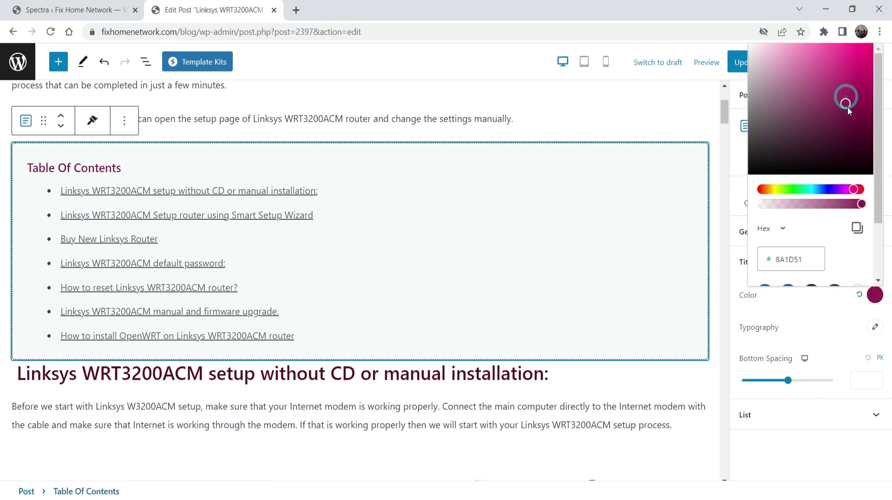
left_click(762, 189)
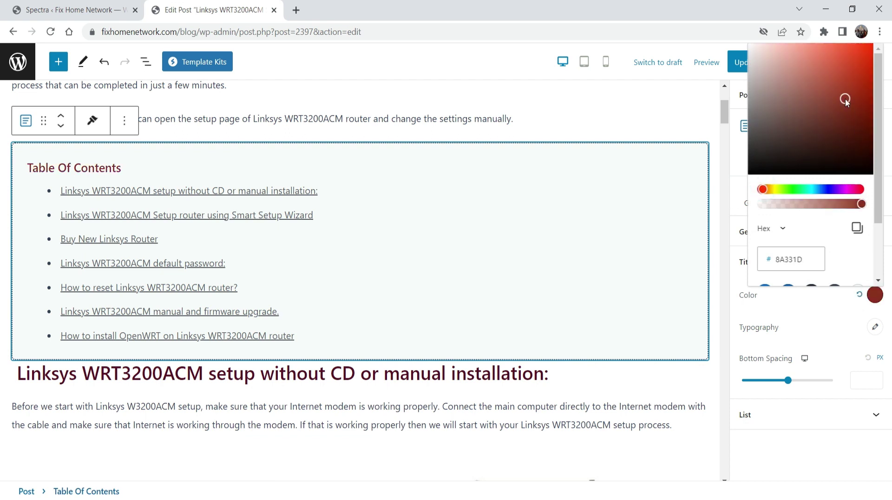
left_click_drag(846, 98, 860, 83)
left_click(875, 328)
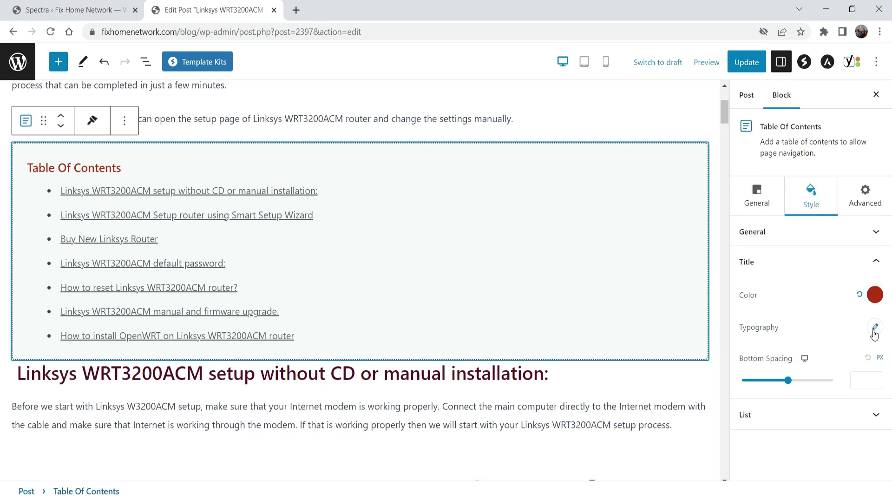
Step: Keep the title's default font family and reduce its bottom spacing to 6
left_click(875, 327)
scroll(819, 326, "down", 2)
scroll(819, 327, "down", 1)
left_click(829, 242)
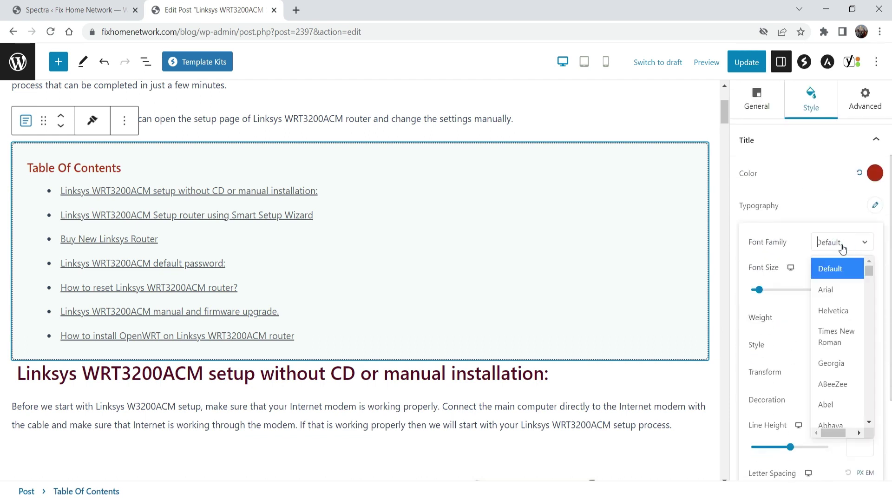
left_click(843, 246)
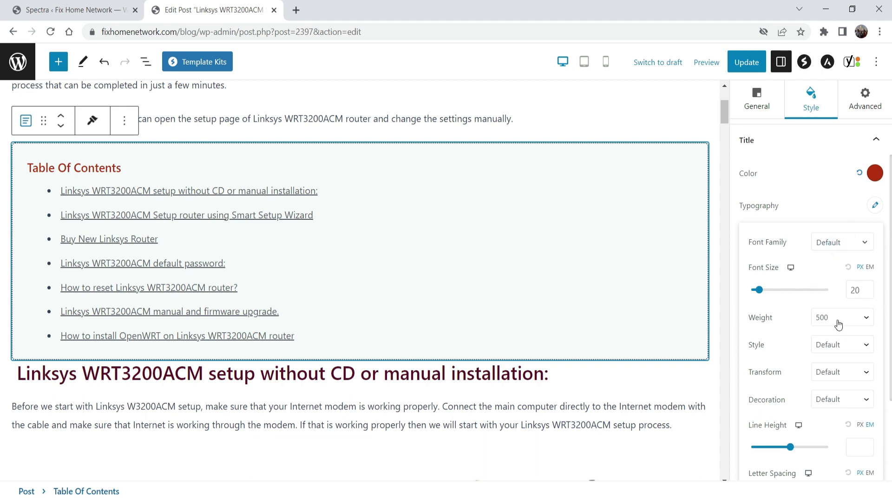
scroll(820, 330, "down", 3)
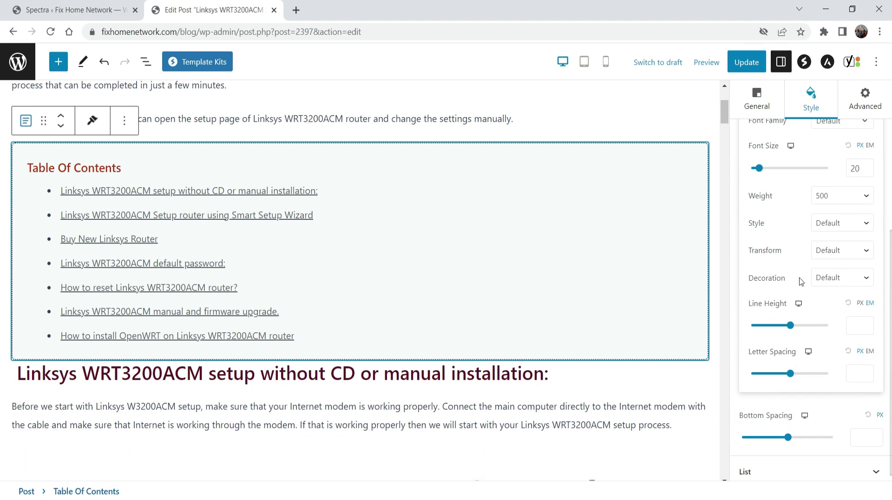
left_click(752, 411)
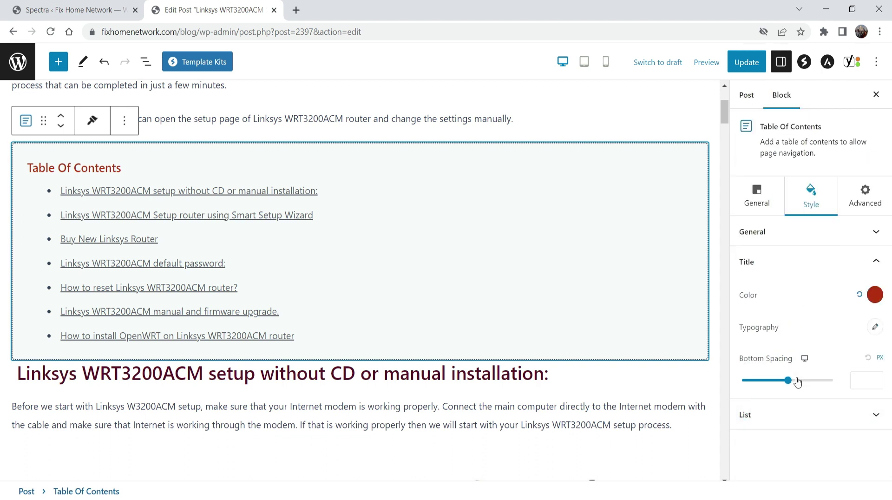
left_click_drag(791, 382, 753, 382)
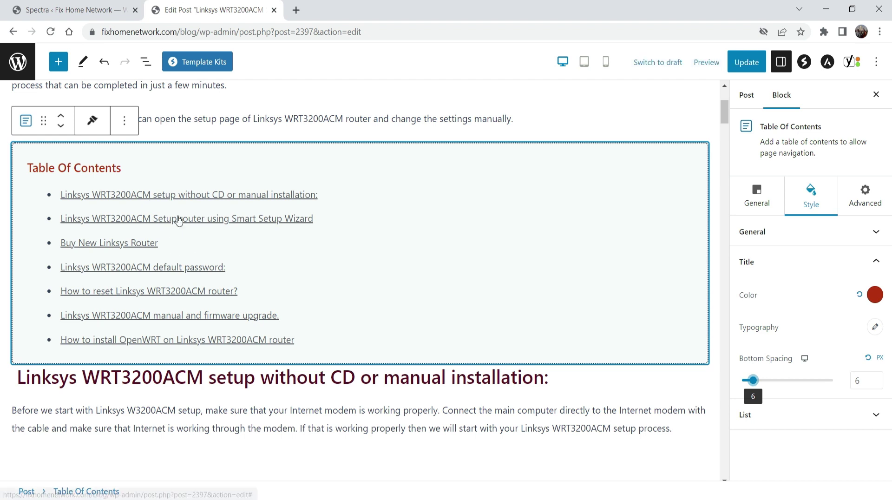
Step: Expand the List settings and make the normal link colour dark blue (0C4182)
left_click(819, 423)
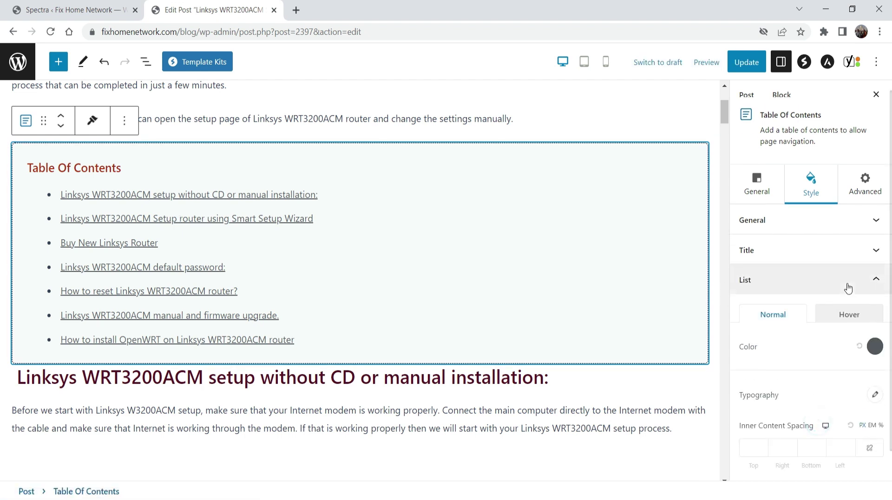
scroll(836, 302, "down", 1)
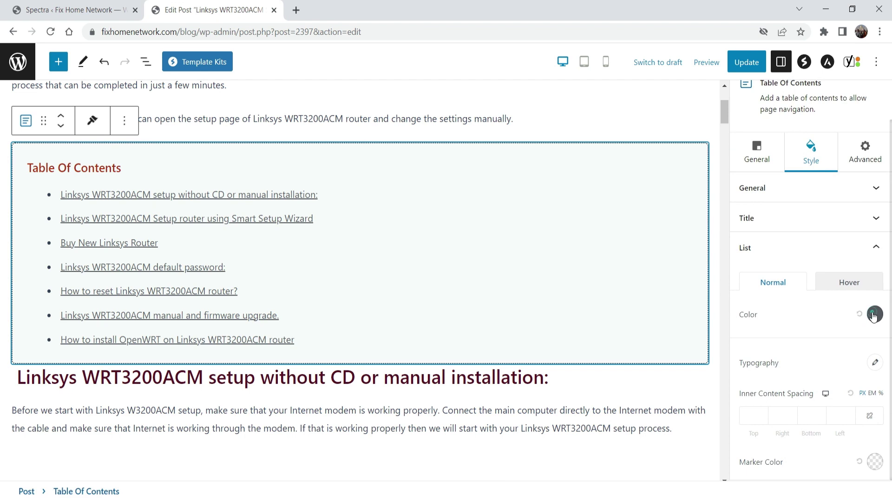
left_click(874, 315)
left_click(859, 109)
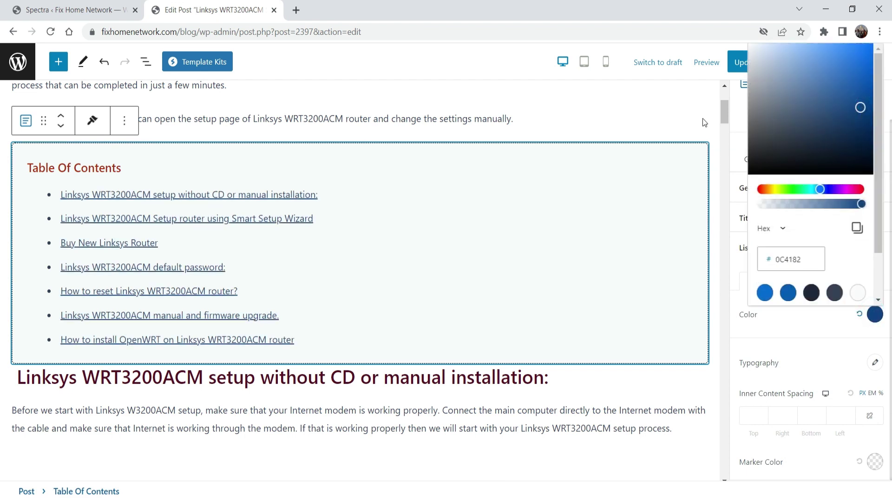
left_click(793, 325)
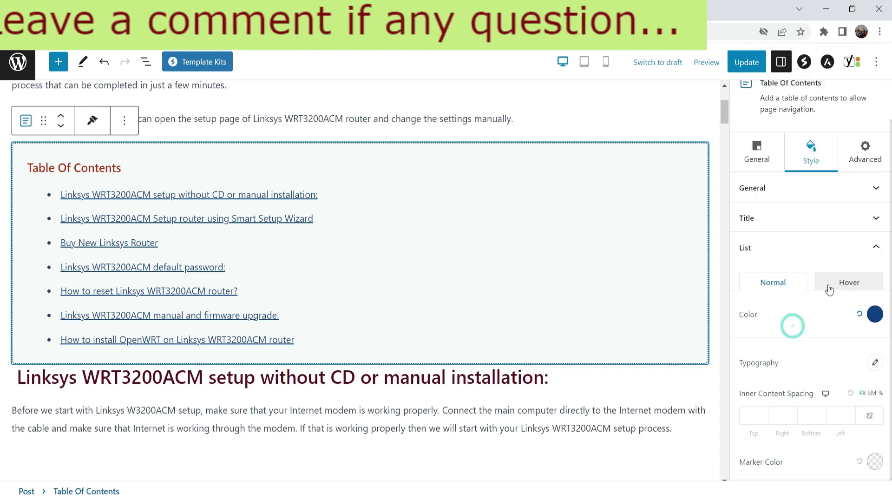
Step: Set the list's inner content spacing to 10, linked on all four sides
left_click(753, 416)
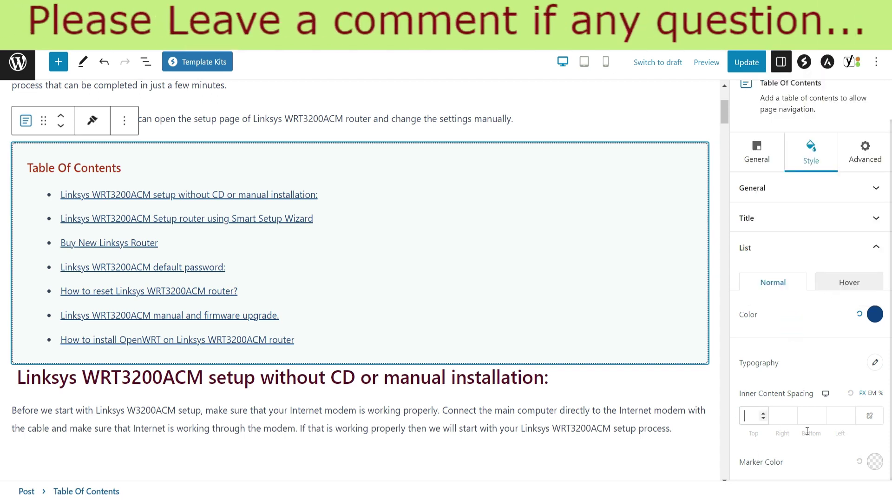
type("20")
left_click(869, 416)
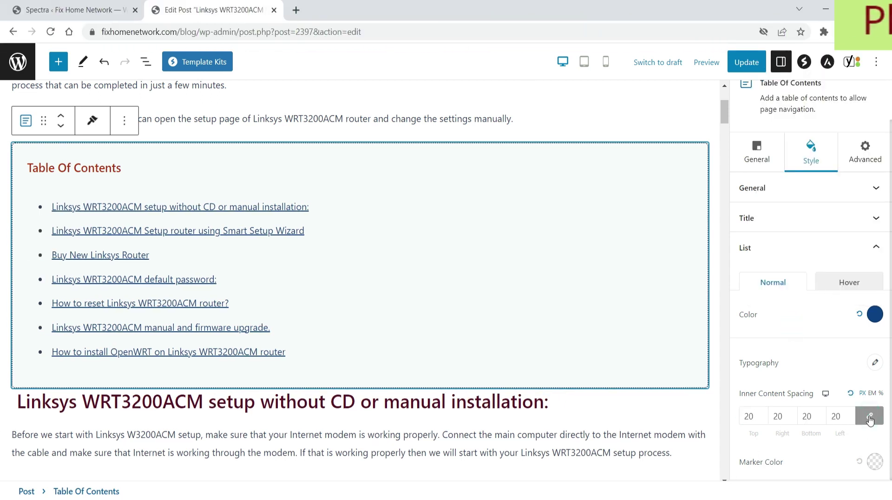
key("BackSpace")
key("BackSpace")
type("10")
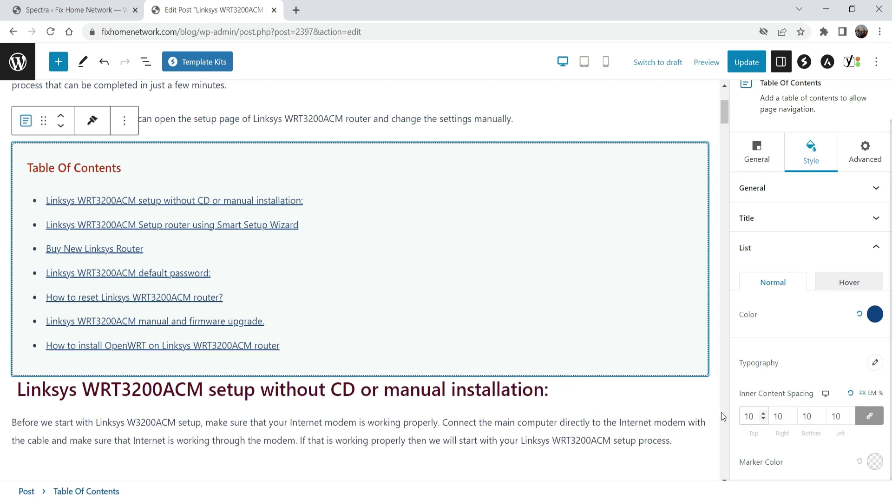
Step: Set the list's hover link colour to dark red (7C0B0B)
scroll(792, 465, "up", 2)
left_click(846, 326)
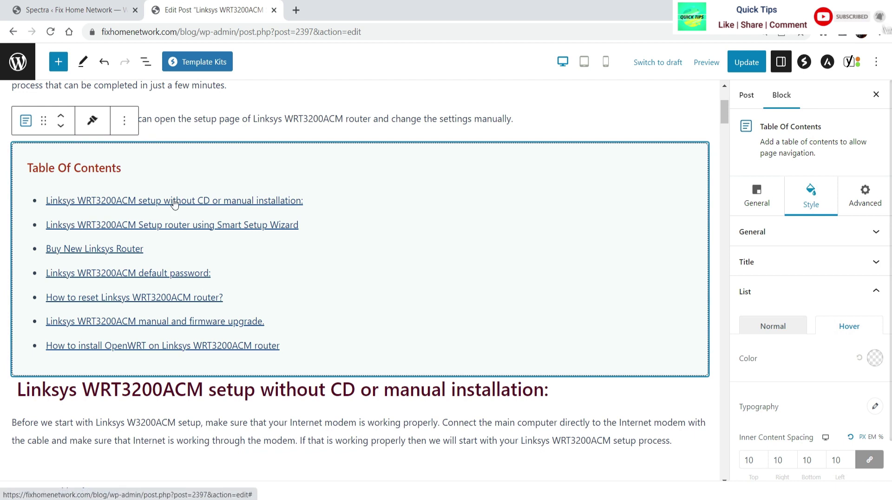
left_click(881, 364)
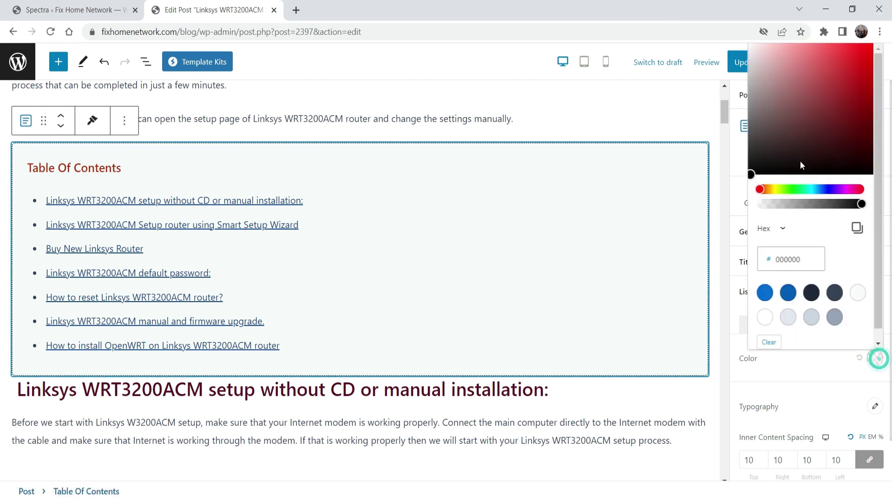
left_click(859, 110)
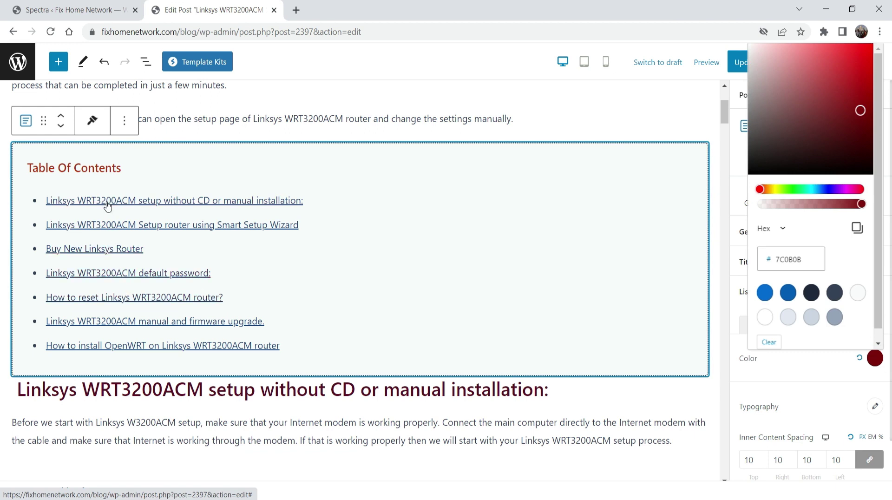
left_click(813, 388)
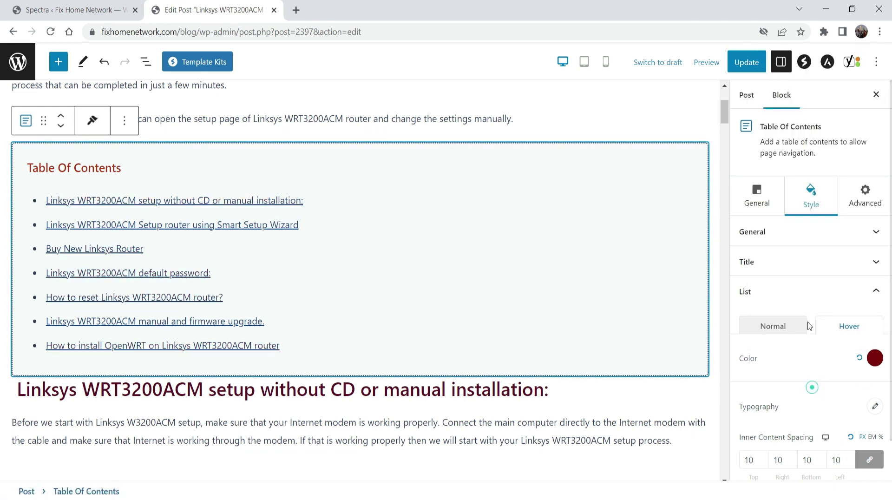
left_click(867, 203)
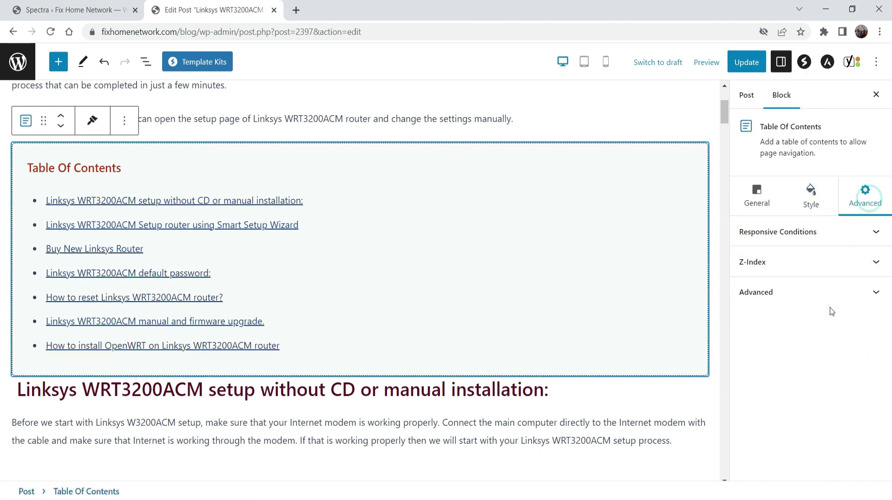
left_click(797, 232)
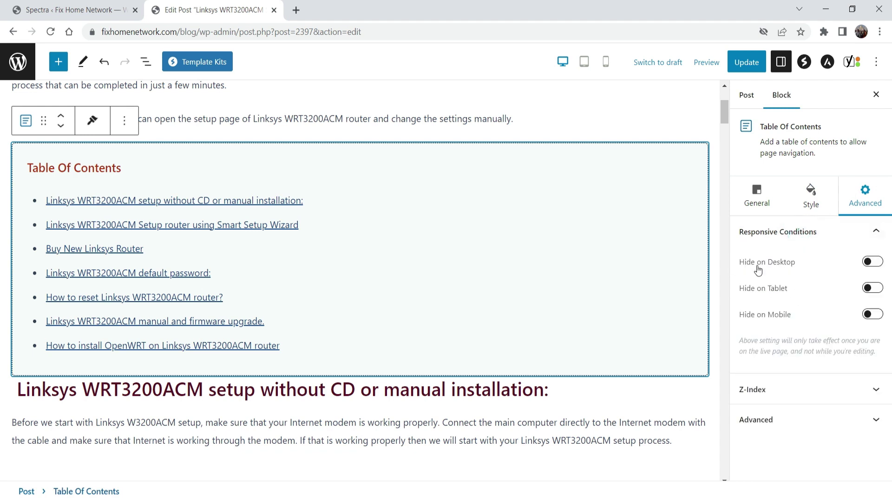
left_click(872, 319)
left_click(606, 61)
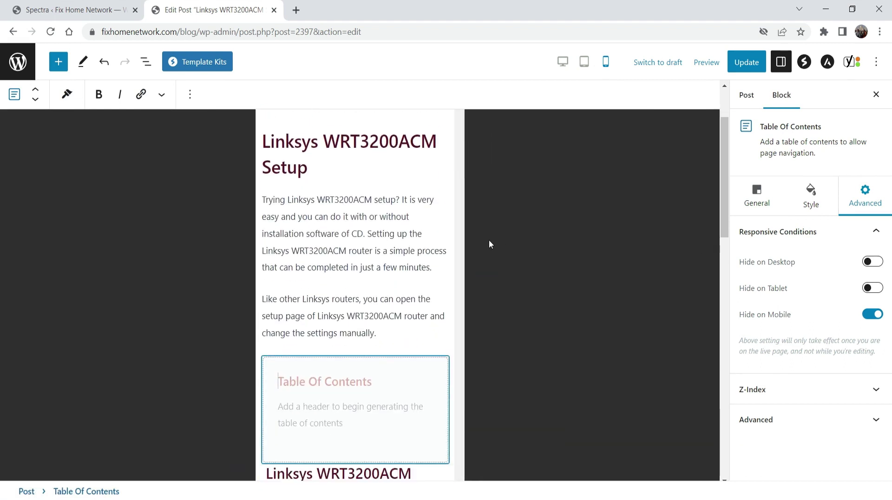
scroll(489, 244, "down", 3)
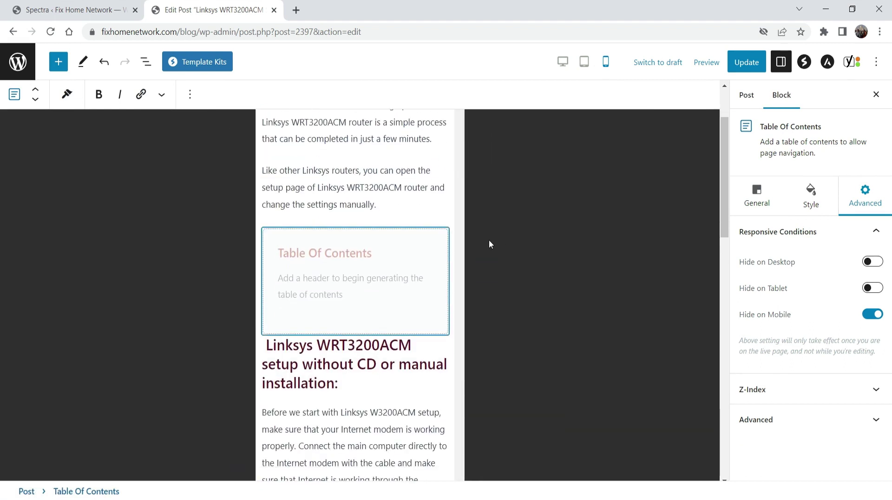
left_click(872, 321)
scroll(418, 303, "down", 4)
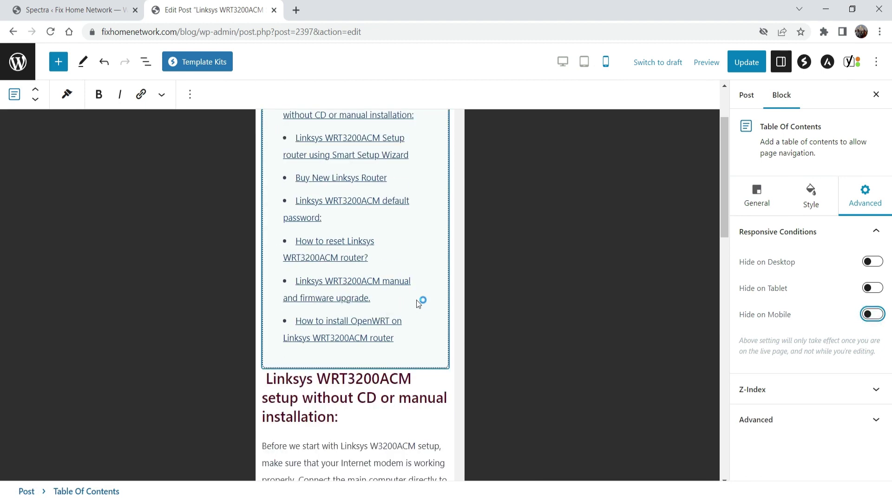
left_click(562, 61)
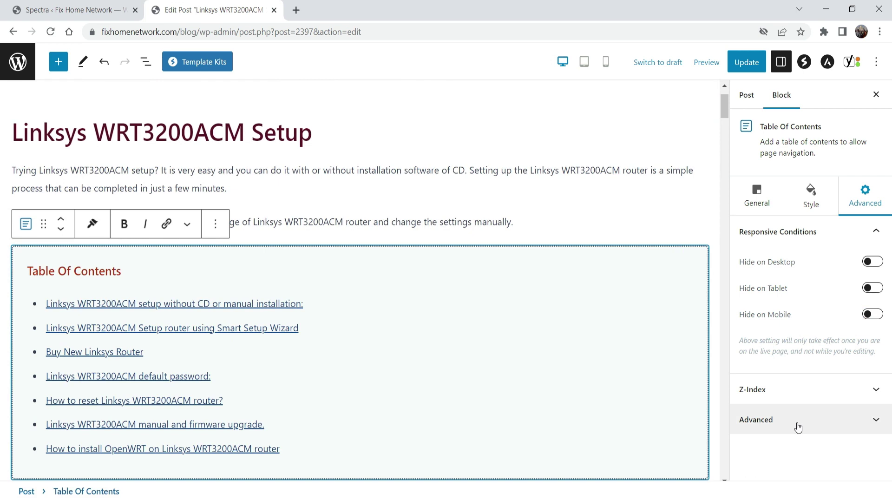
left_click(796, 419)
Step: Review the Scroll panel: smooth scrolling on with a 30 px offset, scroll-to-top off
left_click(797, 244)
left_click(757, 195)
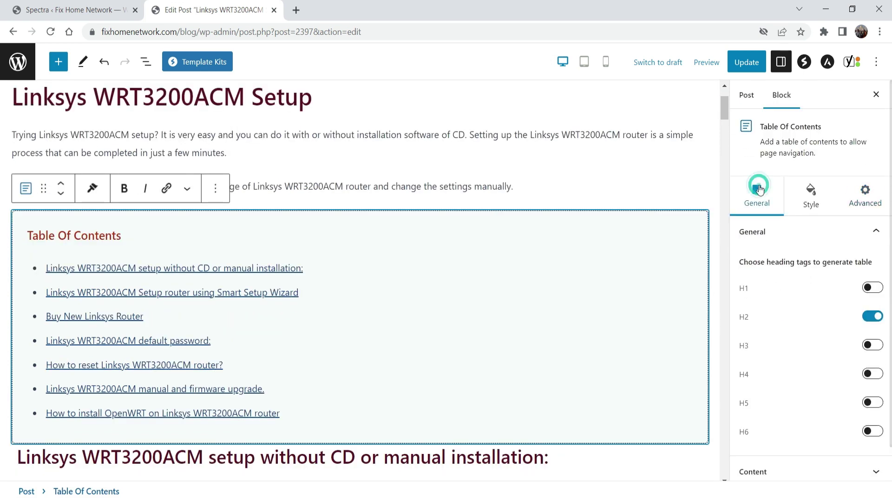
scroll(815, 261, "down", 1)
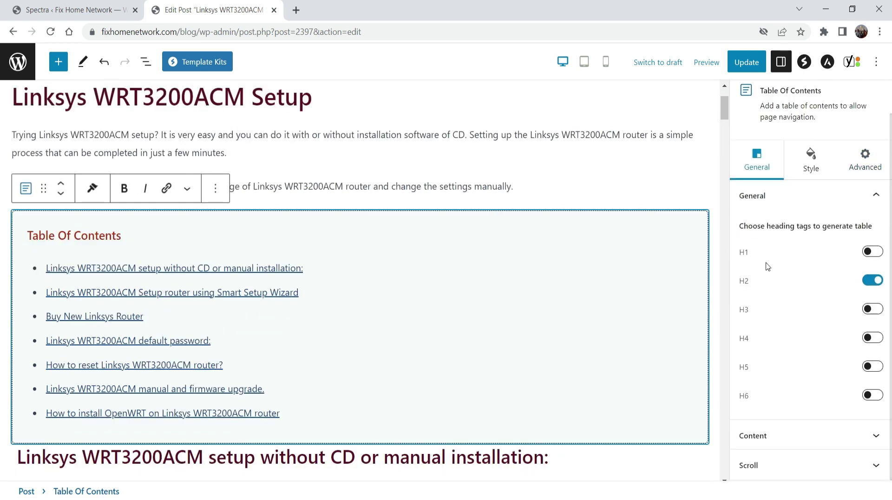
scroll(790, 210, "up", 1)
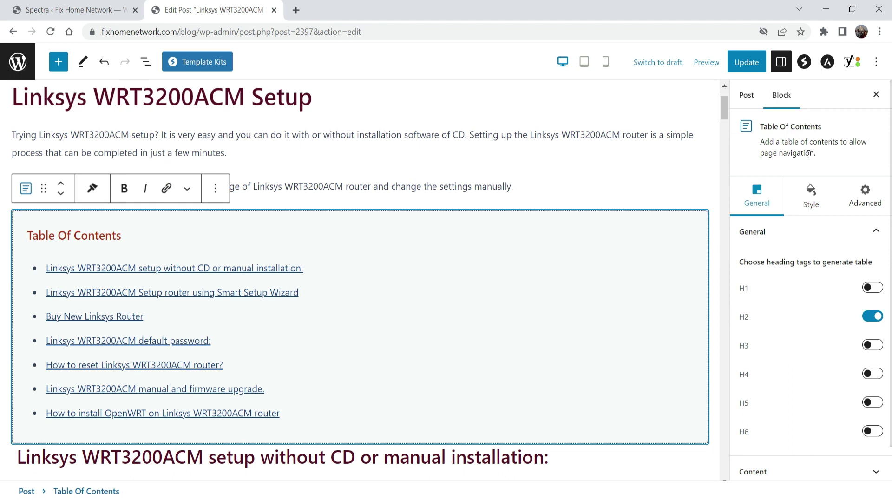
left_click(785, 231)
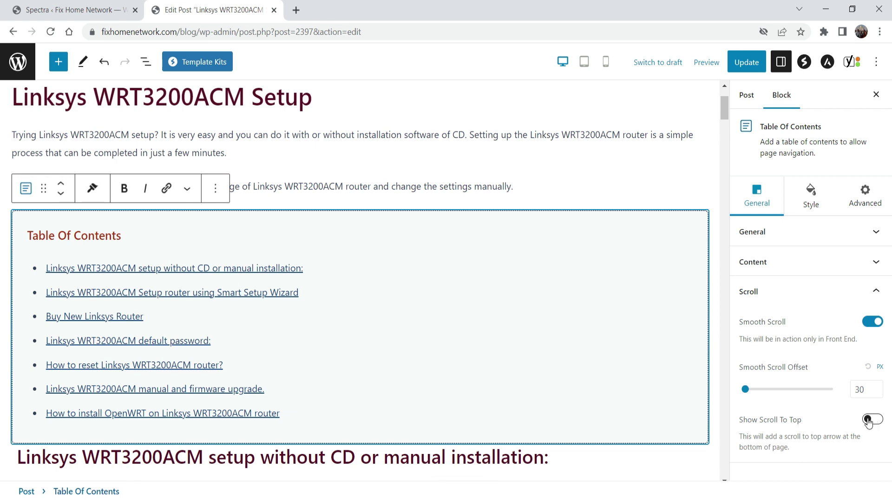
scroll(687, 289, "down", 4)
Step: Save the post with Ctrl+S and open the live post in a new tab
scroll(687, 289, "up", 5)
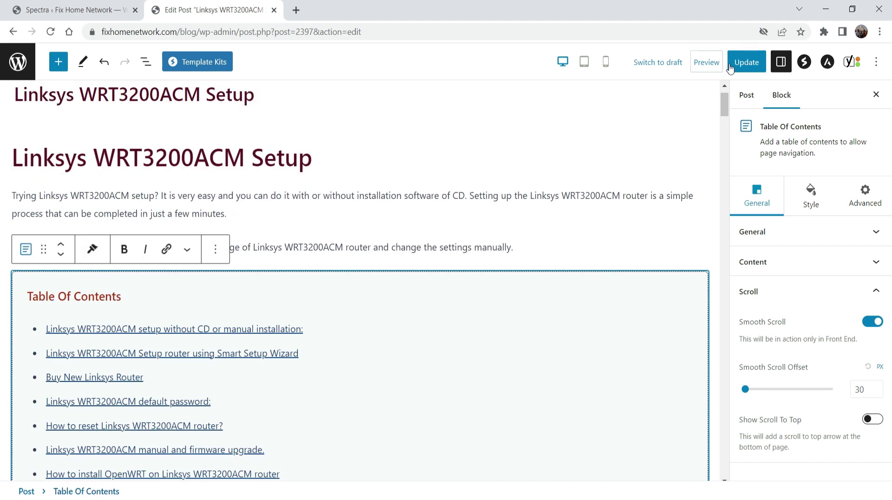
key("ctrl+s")
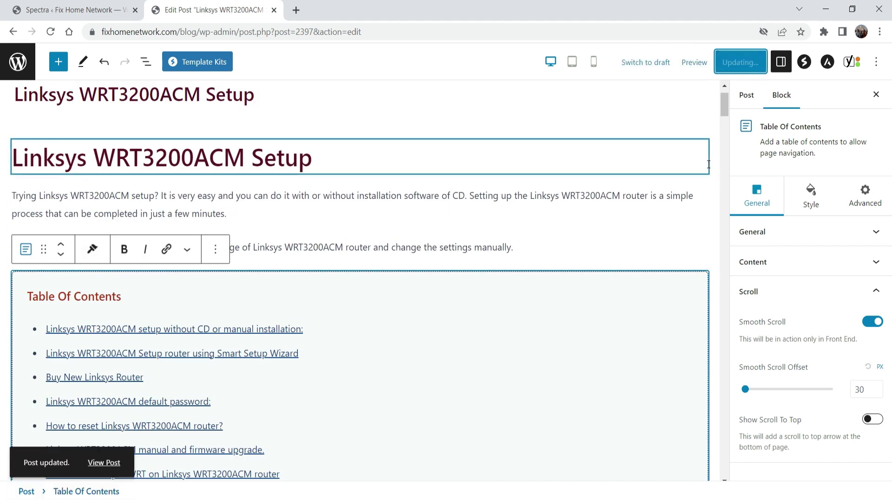
right_click(104, 462)
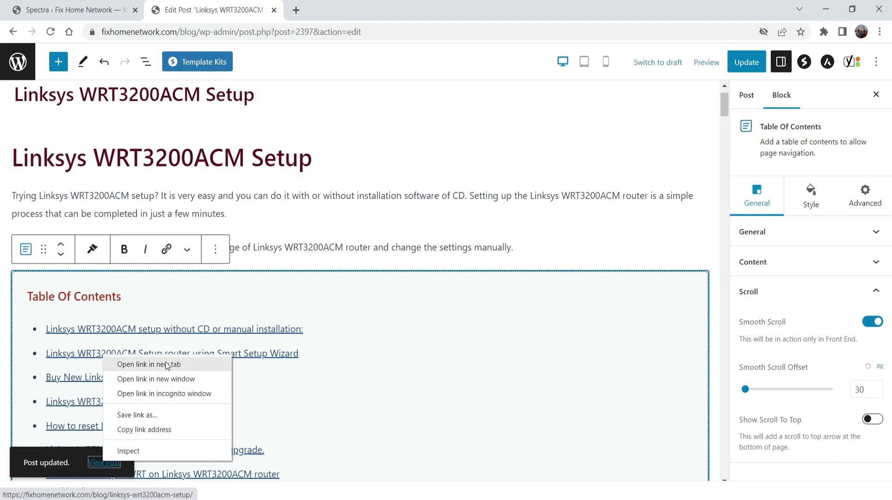
left_click(168, 366)
key("ctrl+Tab")
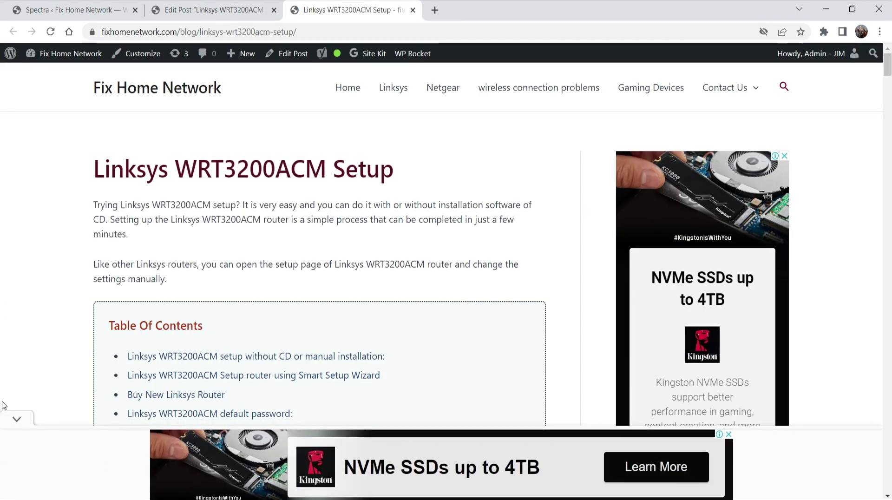
Step: Test the TOC links to the Buy New Linksys Router and manual/firmware upgrade sections, returning via back-to-top
scroll(436, 193, "down", 3)
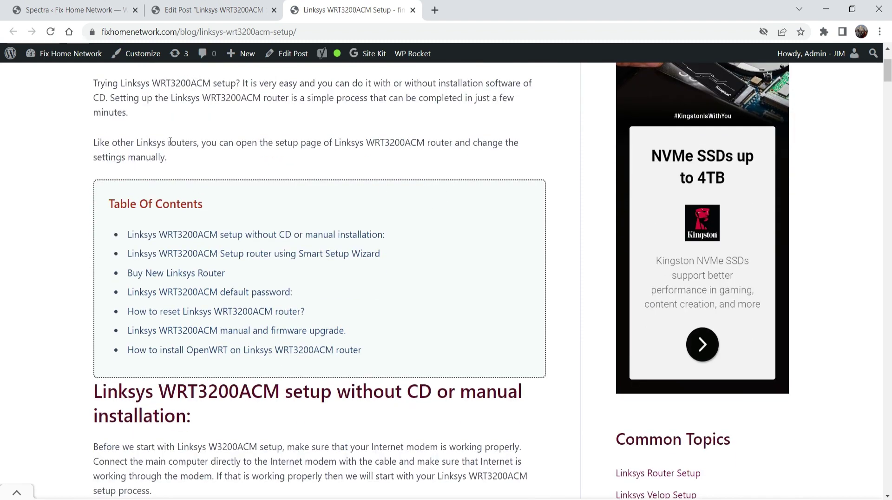
left_click(182, 273)
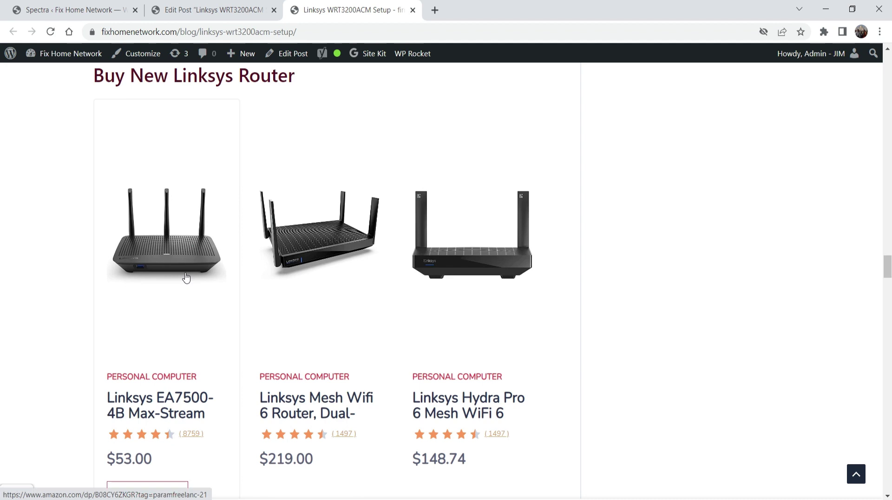
left_click(857, 478)
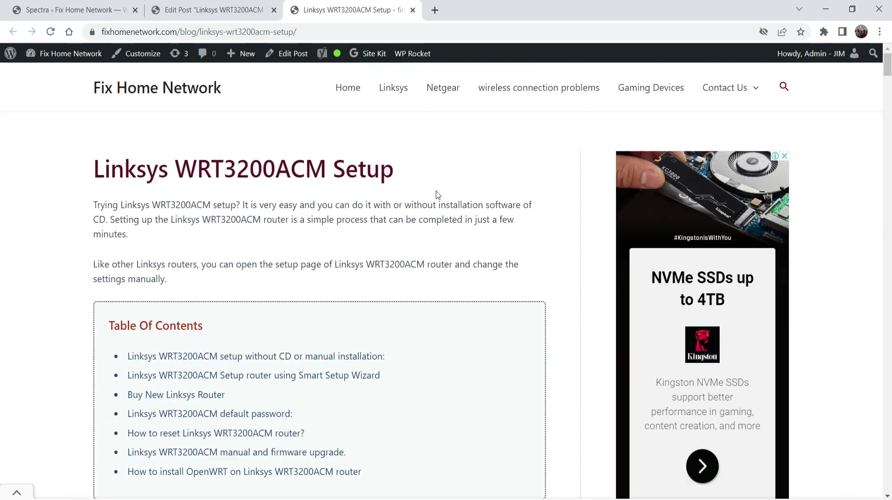
left_click(235, 453)
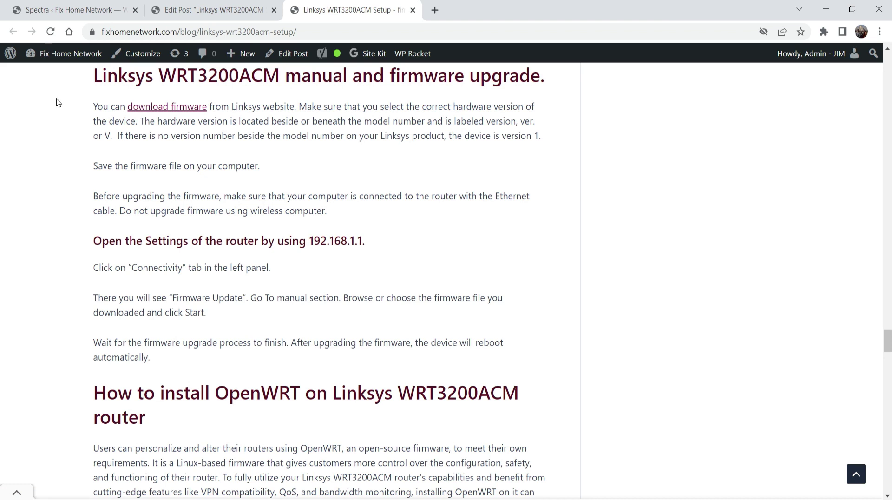
left_click(856, 473)
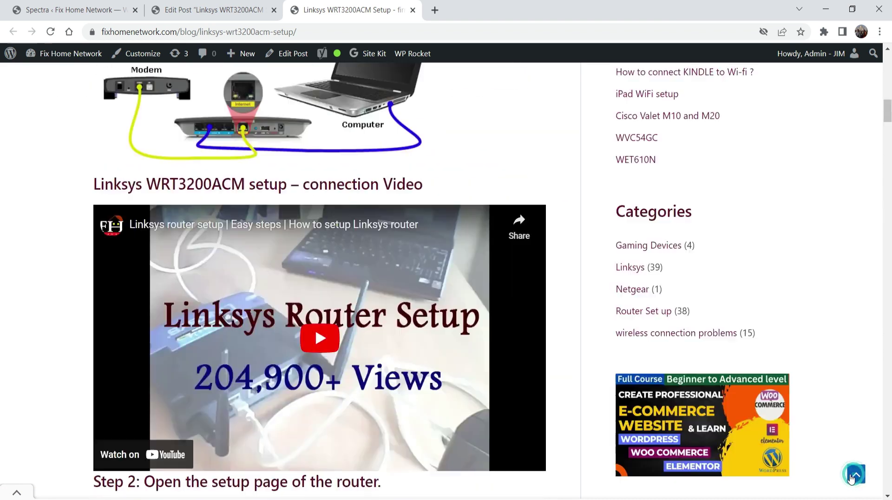
scroll(332, 375, "down", 4)
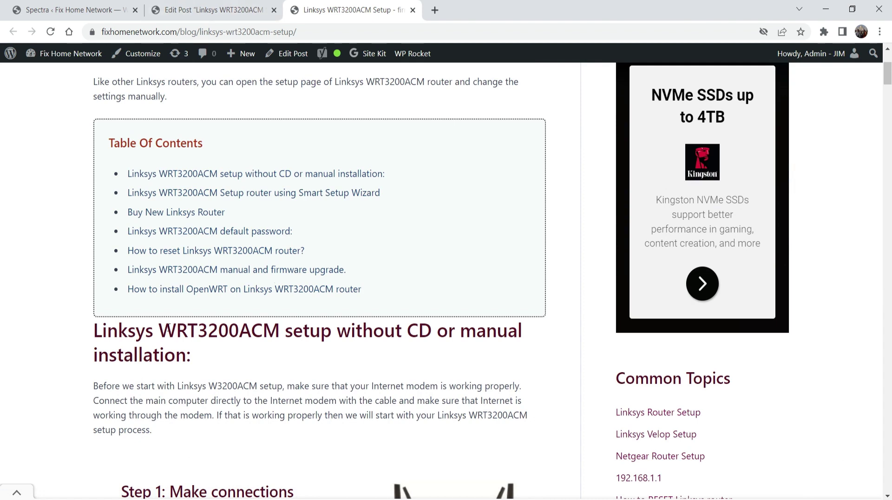
left_click(207, 7)
Step: Insert a Spacer block directly below the Table Of Contents block
scroll(511, 144, "down", 3)
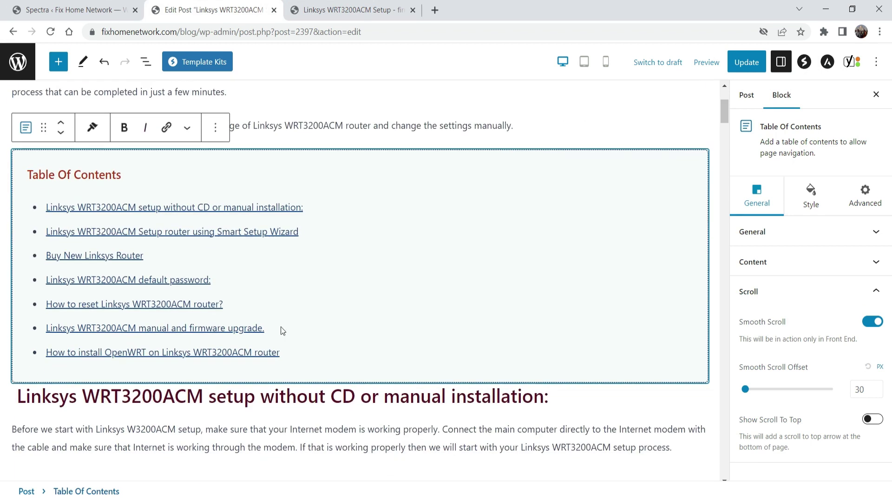
left_click(633, 377)
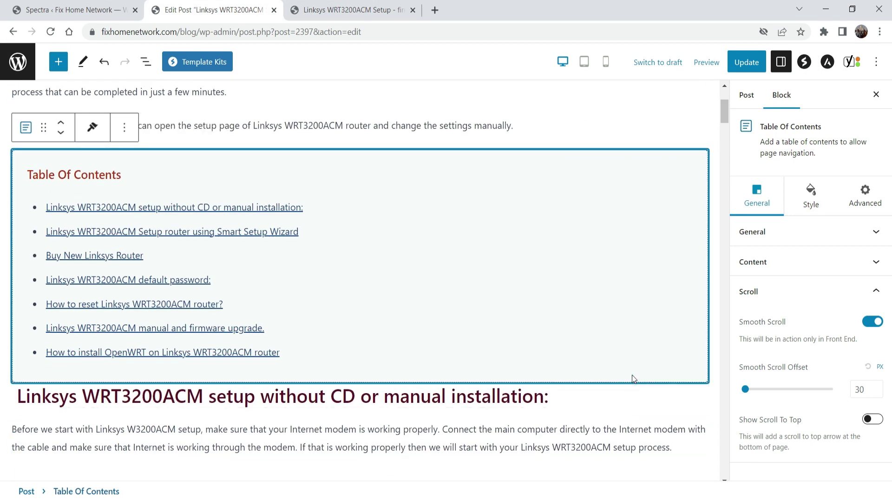
key("Return")
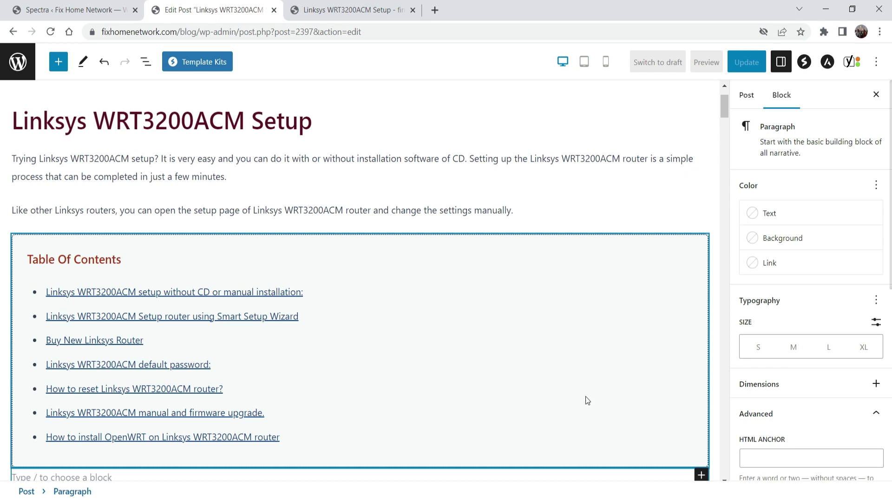
scroll(348, 398, "down", 4)
left_click(701, 293)
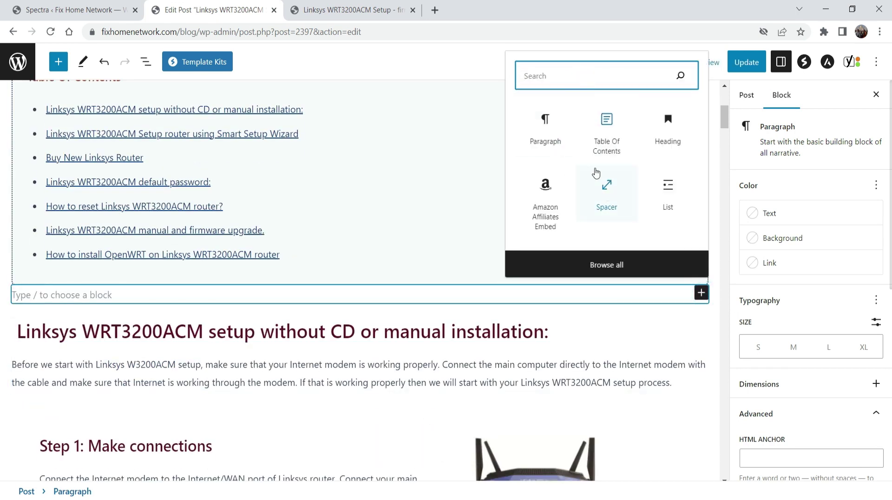
type("spac")
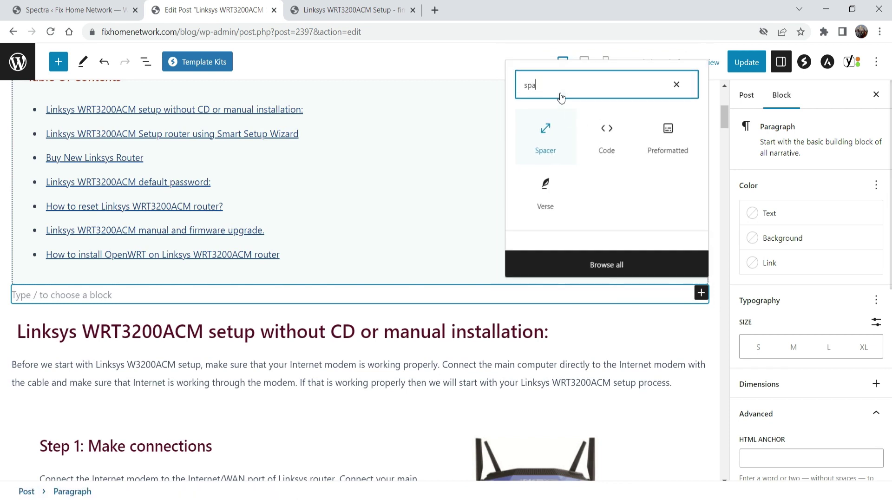
left_click(541, 116)
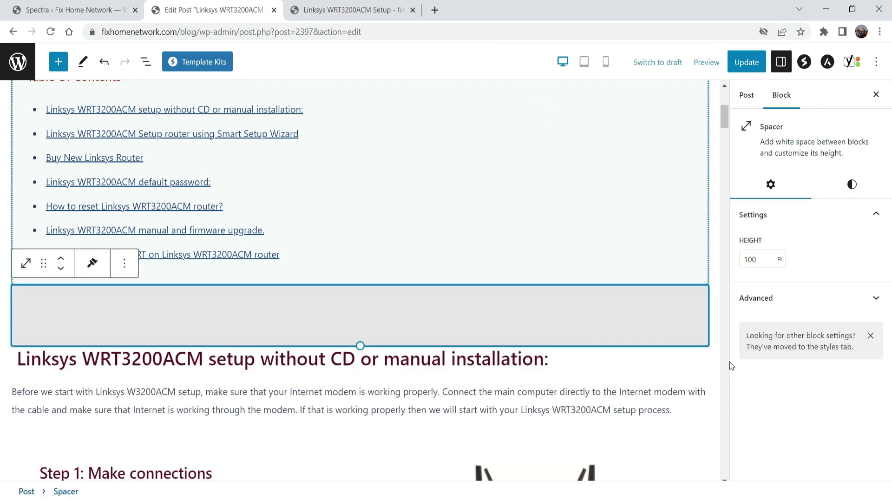
Step: Set the spacer height to 30 px and update the post
double_click(765, 264)
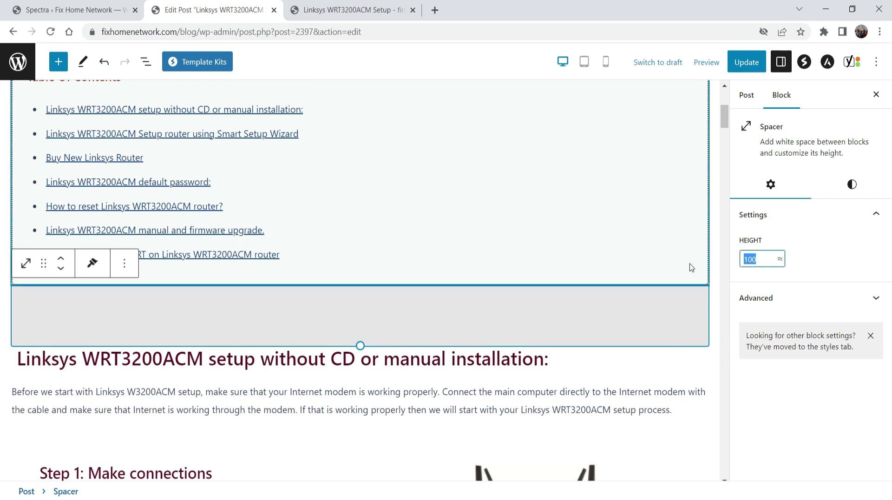
type("30")
left_click(743, 64)
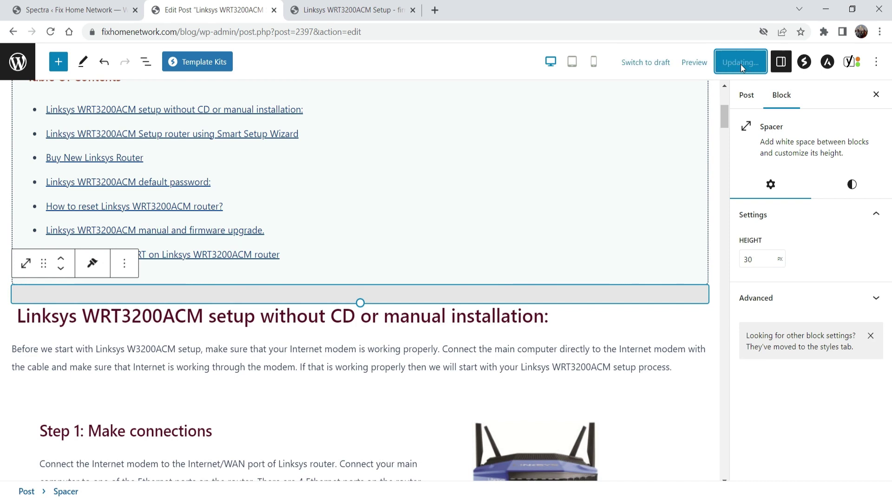
left_click(359, 12)
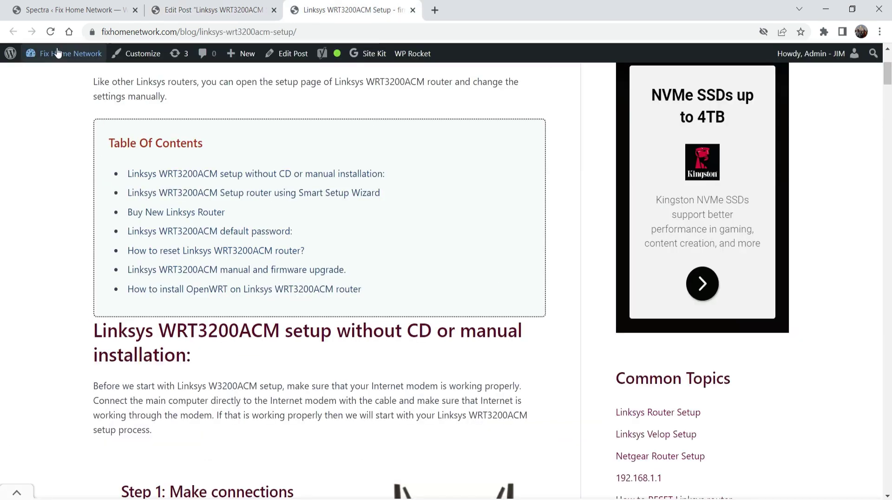
Step: Reload the live post, follow the OpenWRT installation TOC link, then go back to the top
left_click(50, 32)
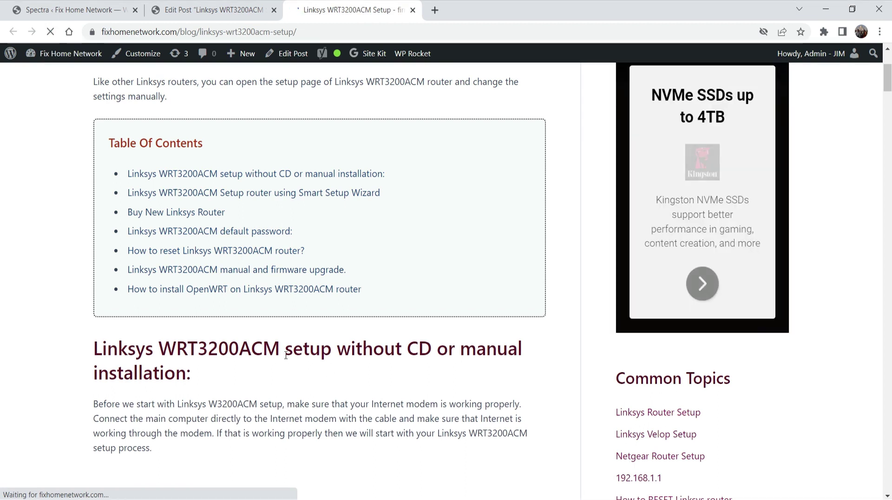
left_click(212, 292)
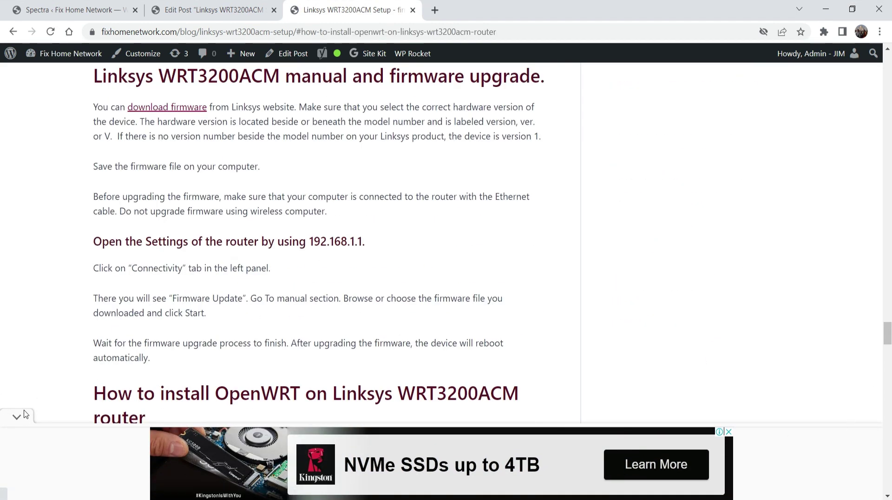
left_click(859, 474)
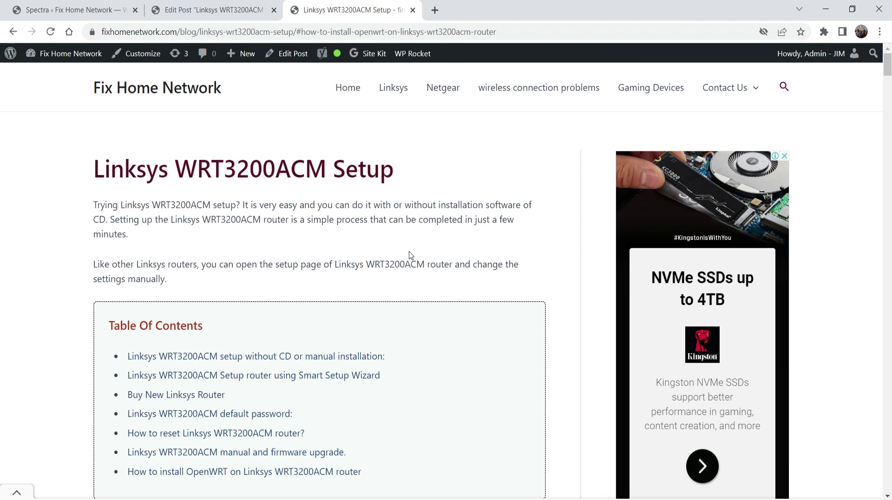
Step: Return to the Spectra Blocks / Extensions admin page in the first browser tab
left_click(47, 9)
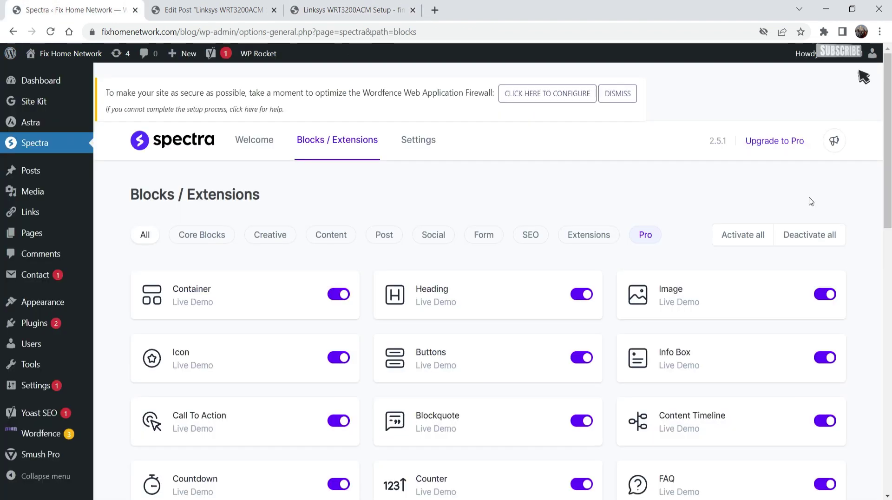